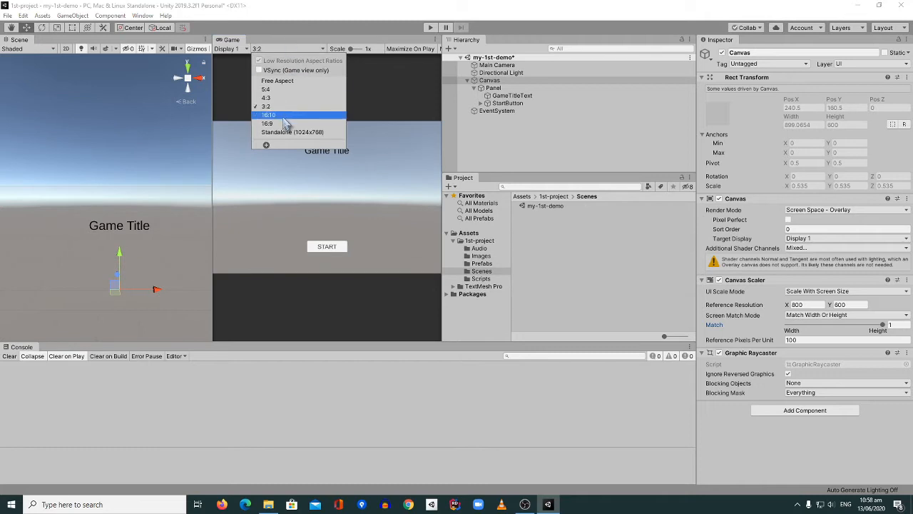
Preview the game at 16:10 and 16:9, return it to Free Aspect, and widen the Game view slightly
left_click(286, 115)
left_click(289, 49)
left_click(289, 124)
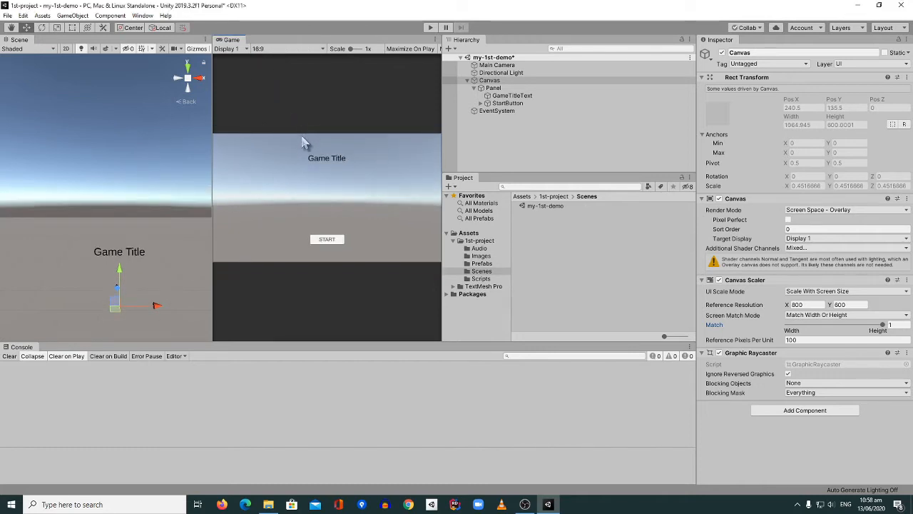
left_click(289, 48)
left_click(284, 83)
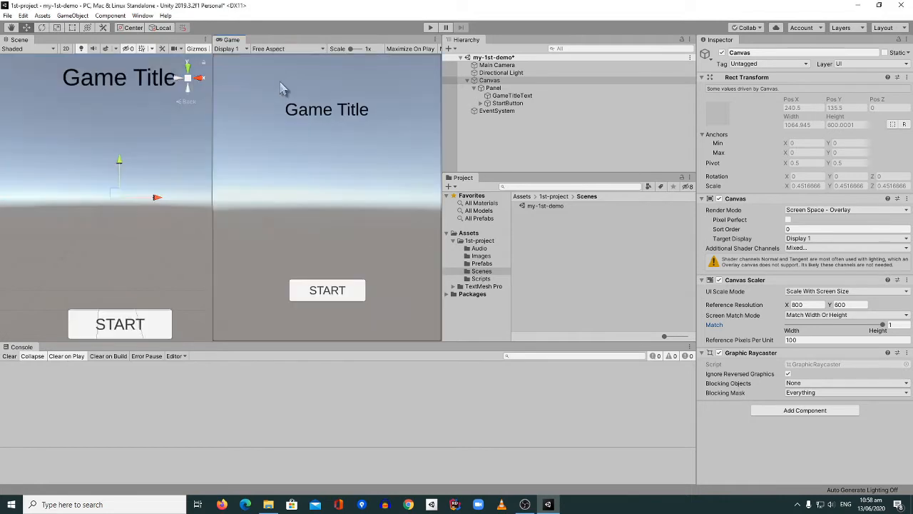
left_click_drag(212, 126, 188, 126)
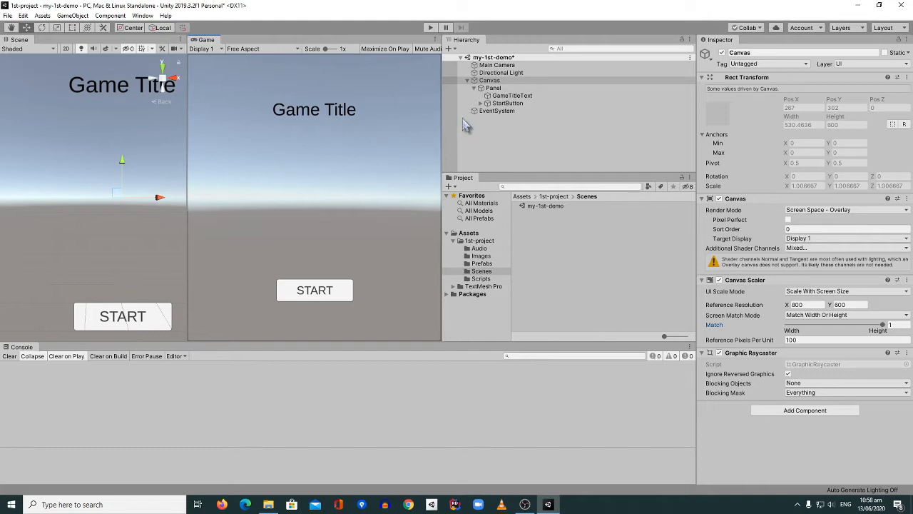
Collapse the Canvas object's children and show the contents of the 1st-project asset folder
left_click(468, 81)
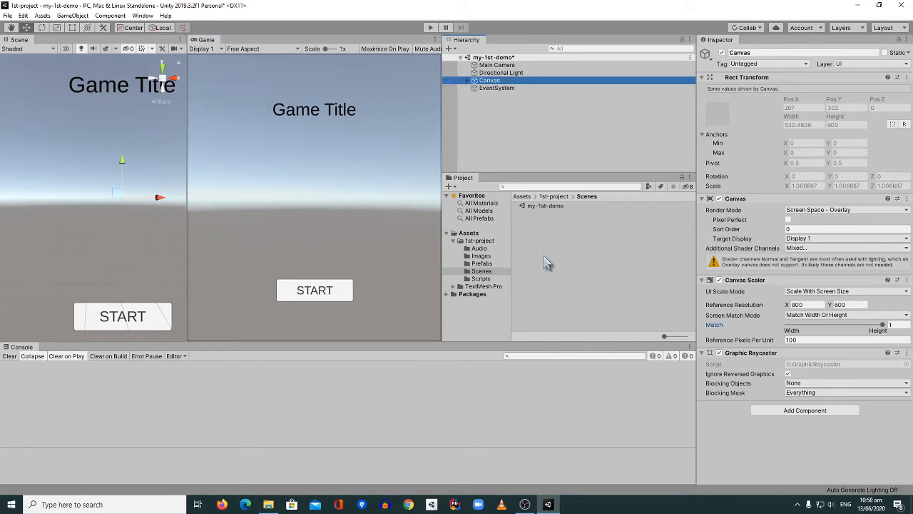
left_click(480, 240)
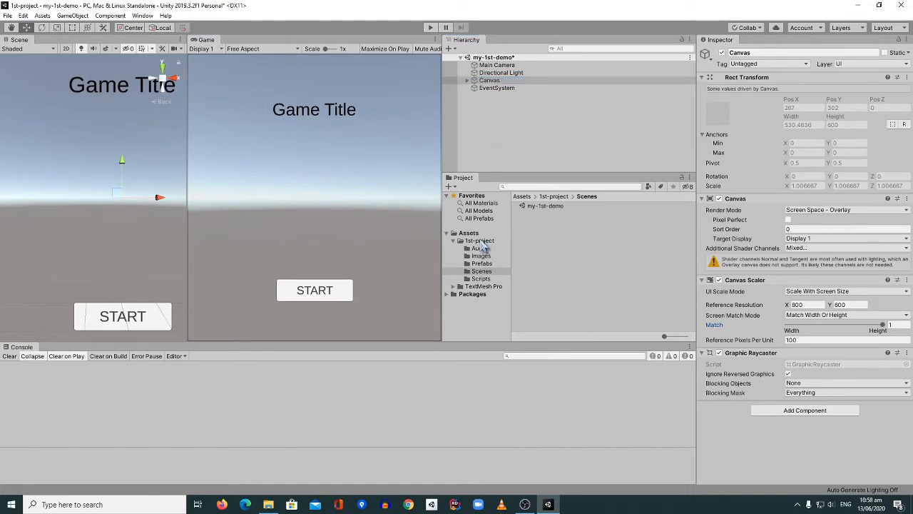
left_click(543, 223)
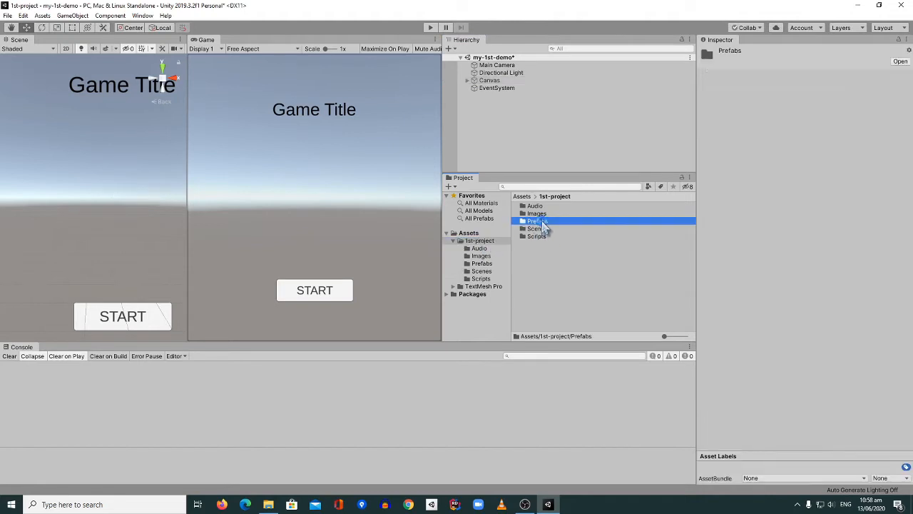
left_click(563, 294)
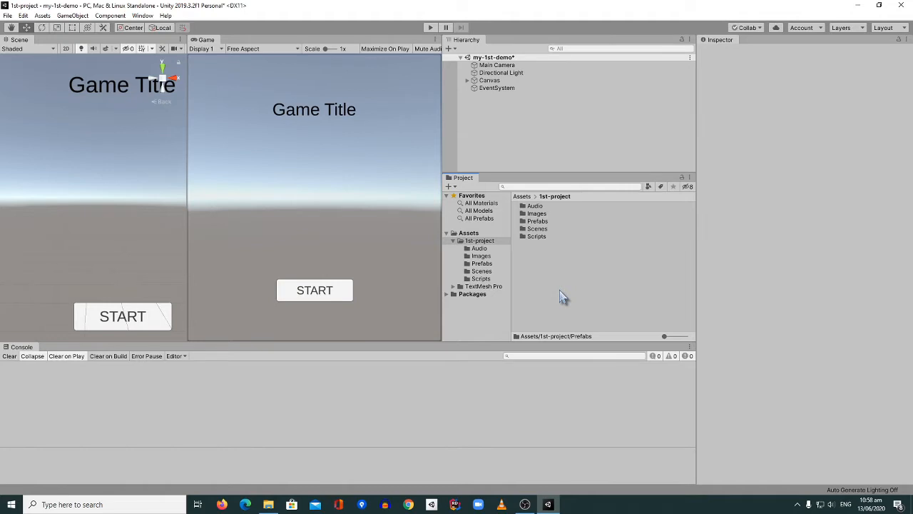
Create a new scene, saving the changes to the my-1st-demo scene
left_click(7, 15)
left_click(35, 34)
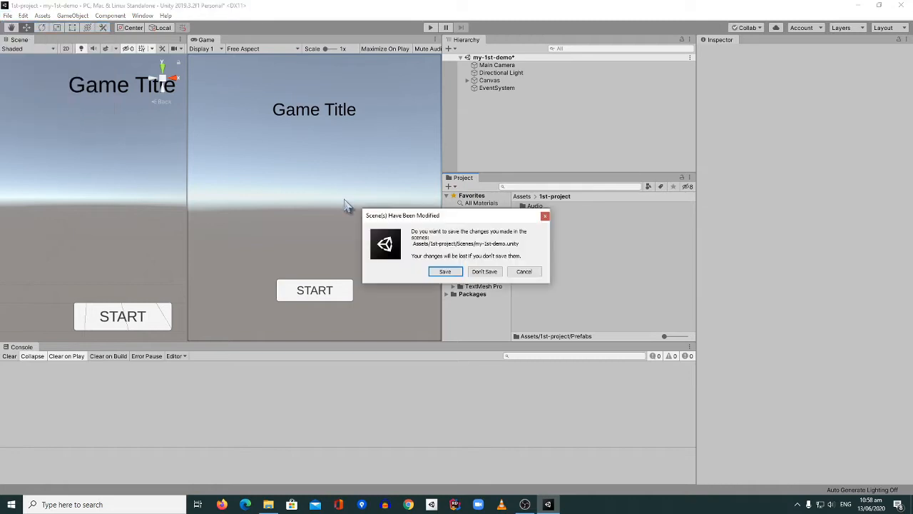
left_click(452, 274)
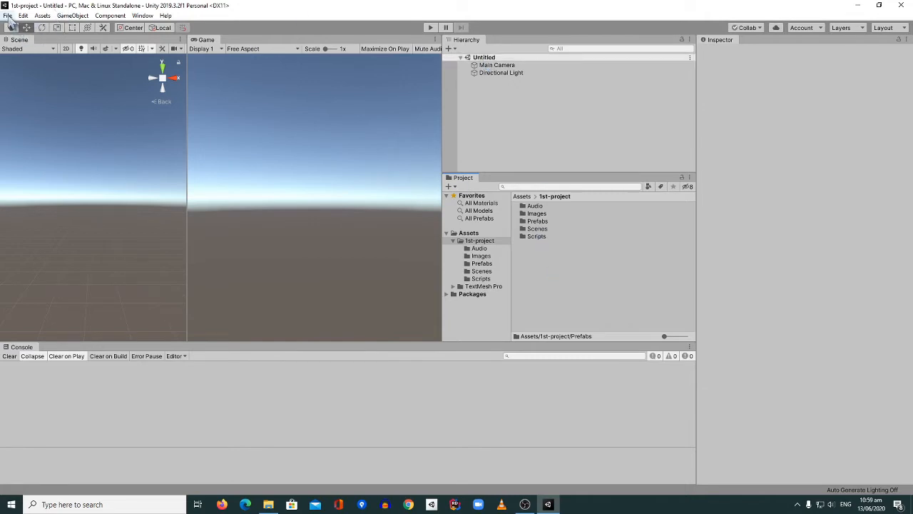
Save the new scene as my-1st-prefab-demo in the 1st-project Scenes folder
left_click(7, 16)
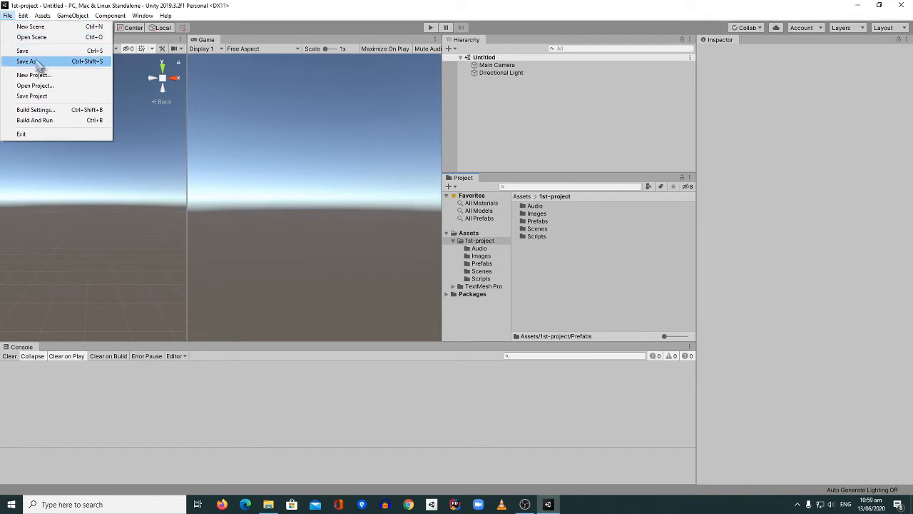
left_click(30, 61)
double_click(111, 92)
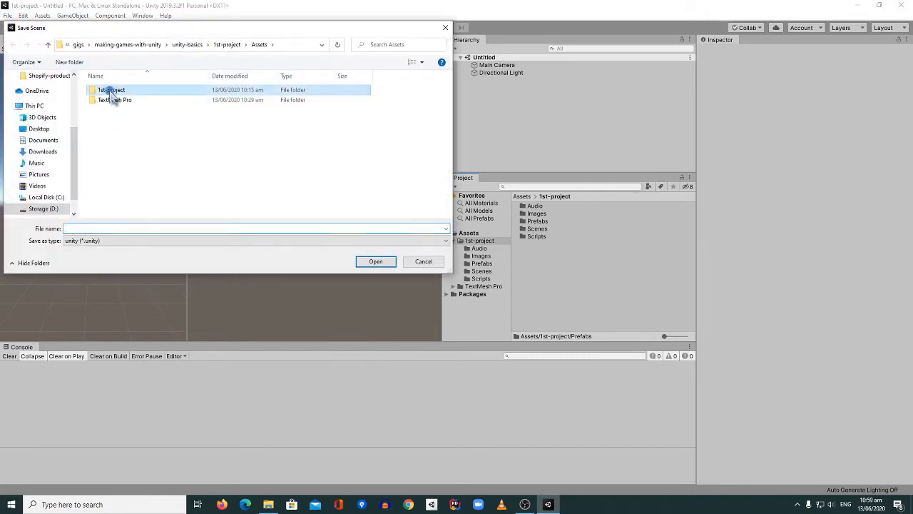
double_click(107, 120)
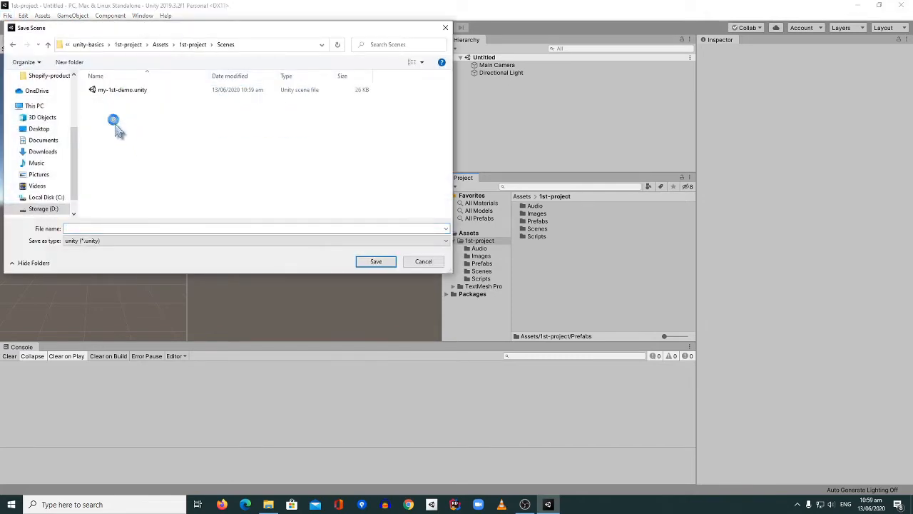
left_click(111, 227)
type("my-1st")
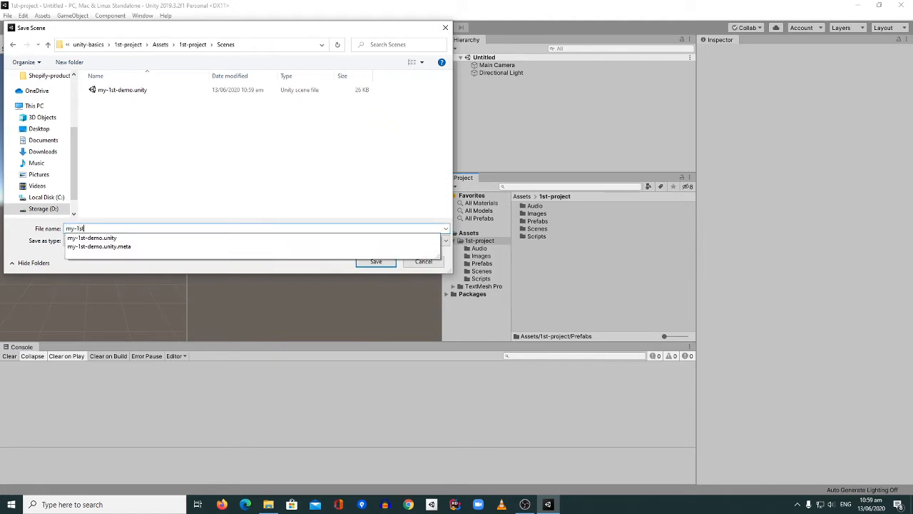
type("-prefab")
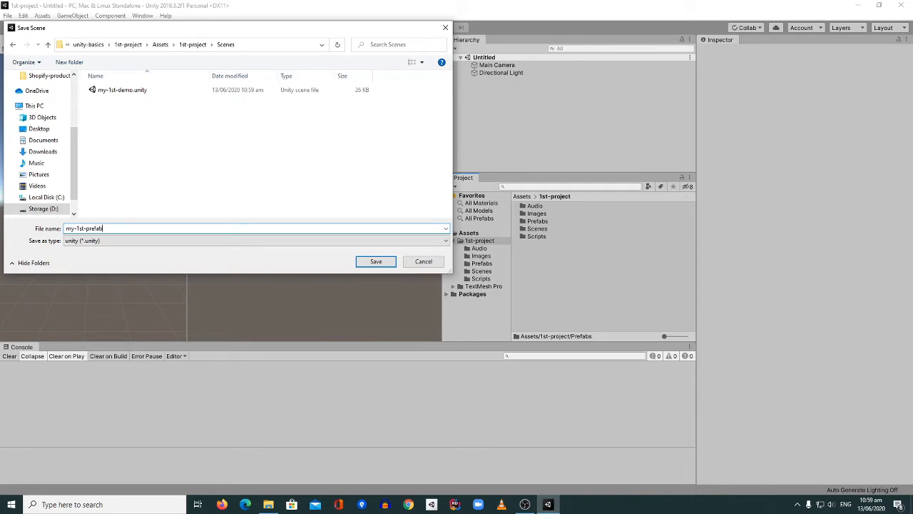
type("-demo")
key("Return")
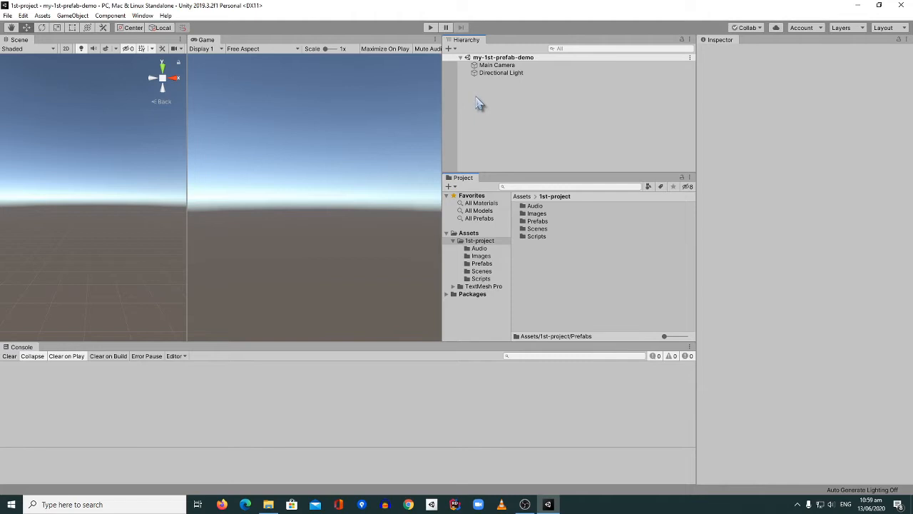
Add a 3D cube to the my-1st-prefab-demo scene
right_click(475, 97)
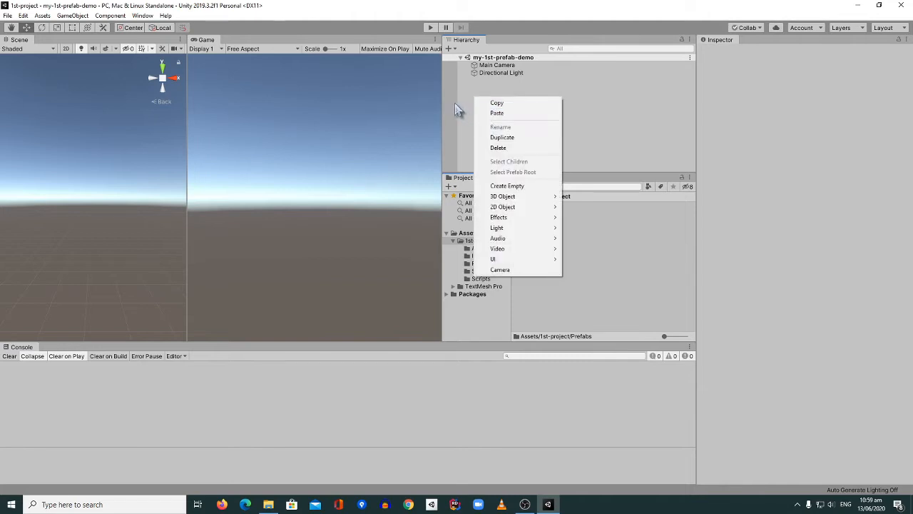
left_click(456, 105)
right_click(477, 96)
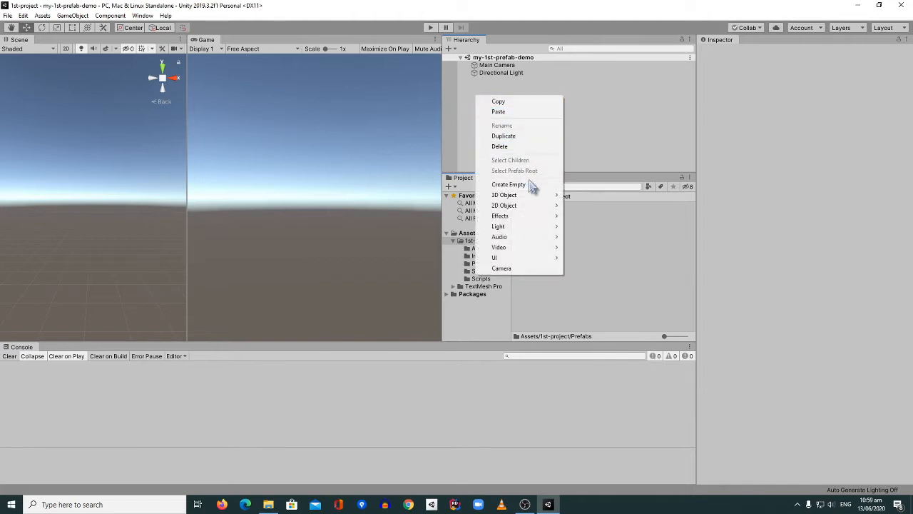
mouse_move(530, 200)
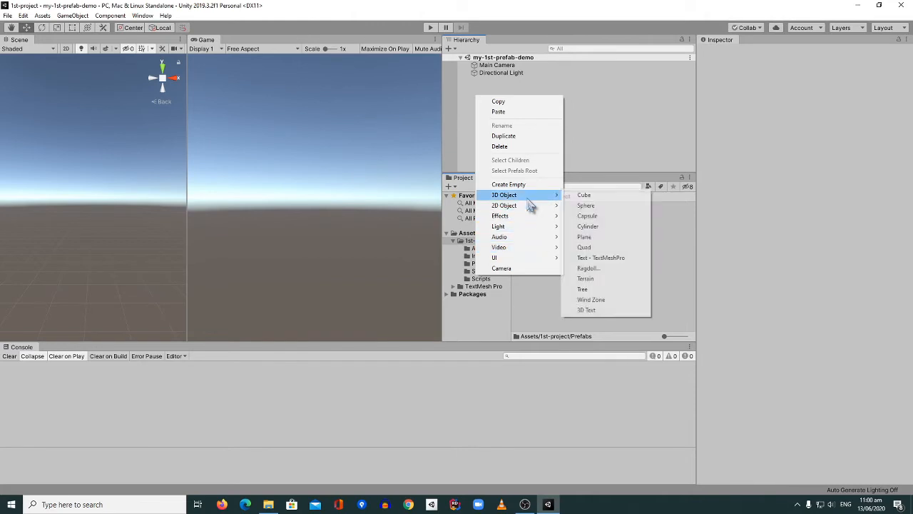
left_click(584, 195)
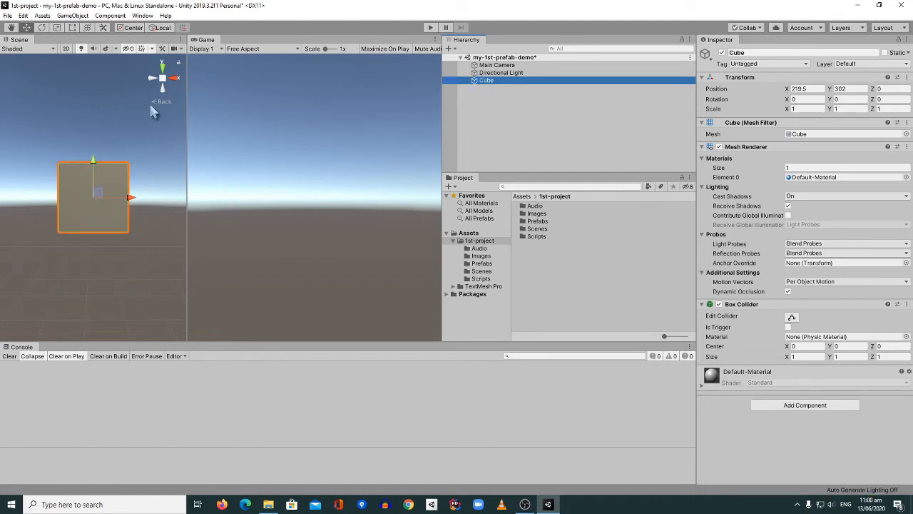
Rotate the cube freehand around its axes to about X 5, Y -199, Z 18 degrees
left_click(175, 79)
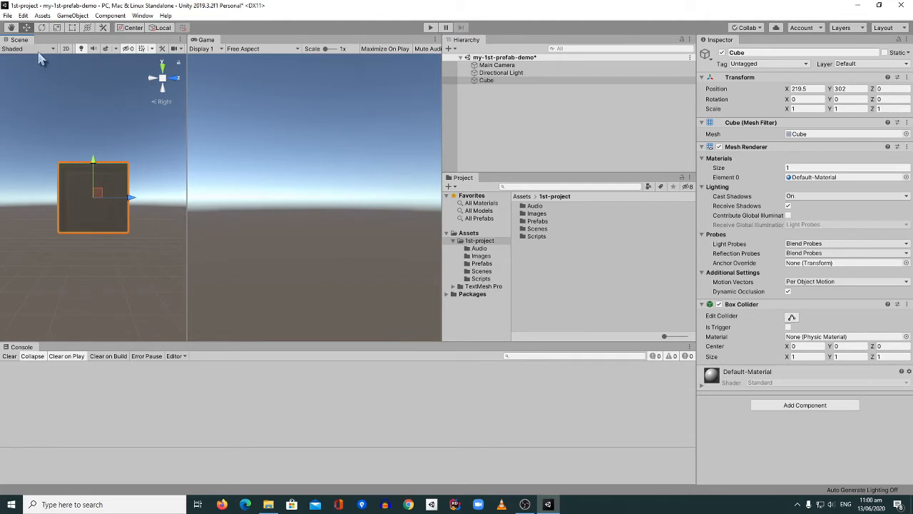
left_click(41, 28)
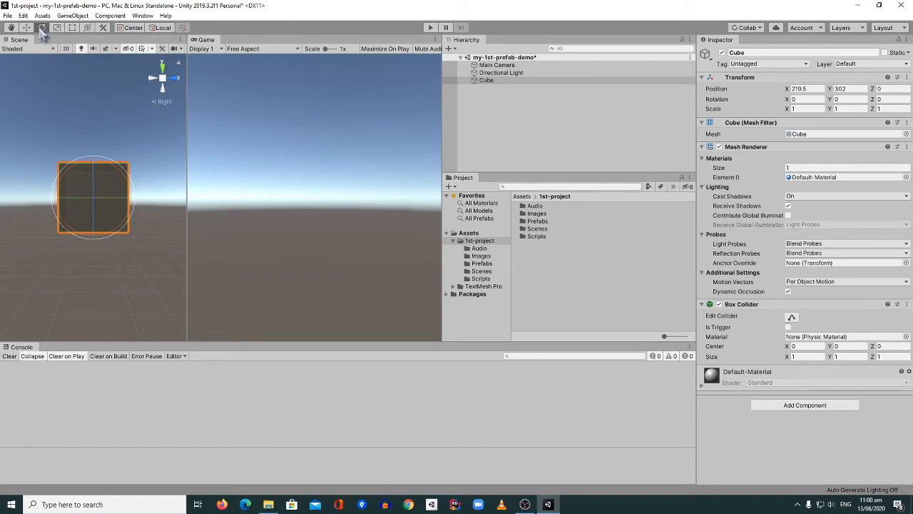
left_click(26, 28)
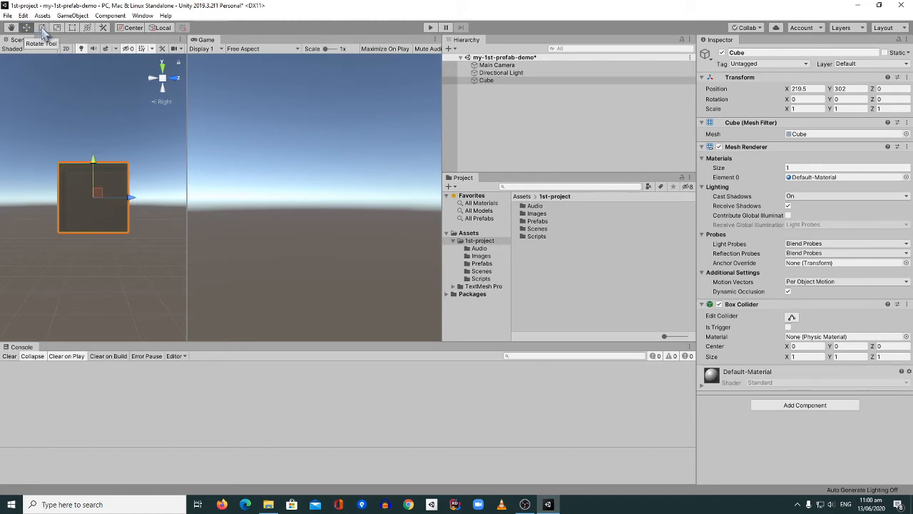
left_click(42, 27)
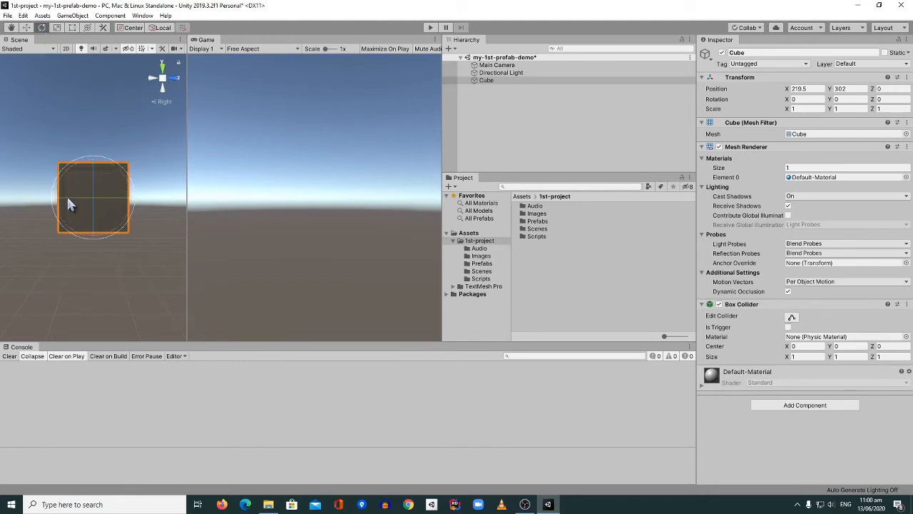
left_click_drag(64, 203, 100, 202)
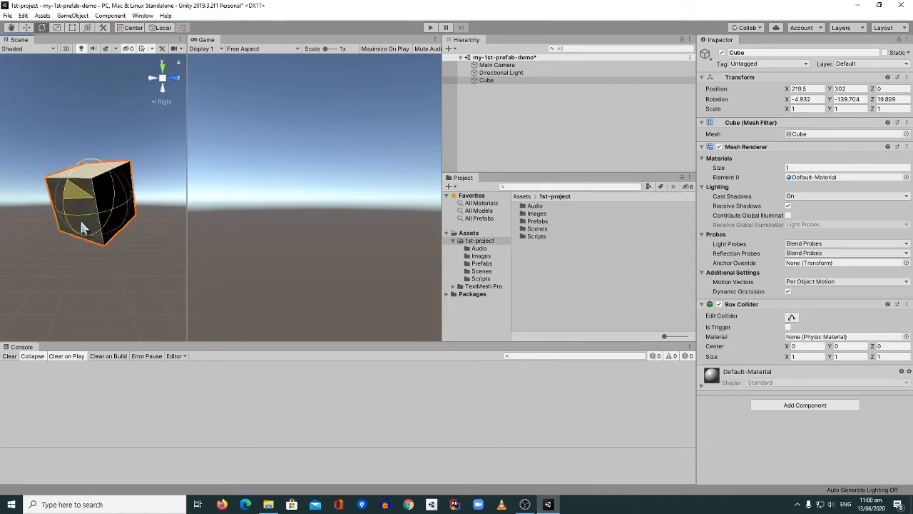
left_click_drag(120, 185, 130, 214)
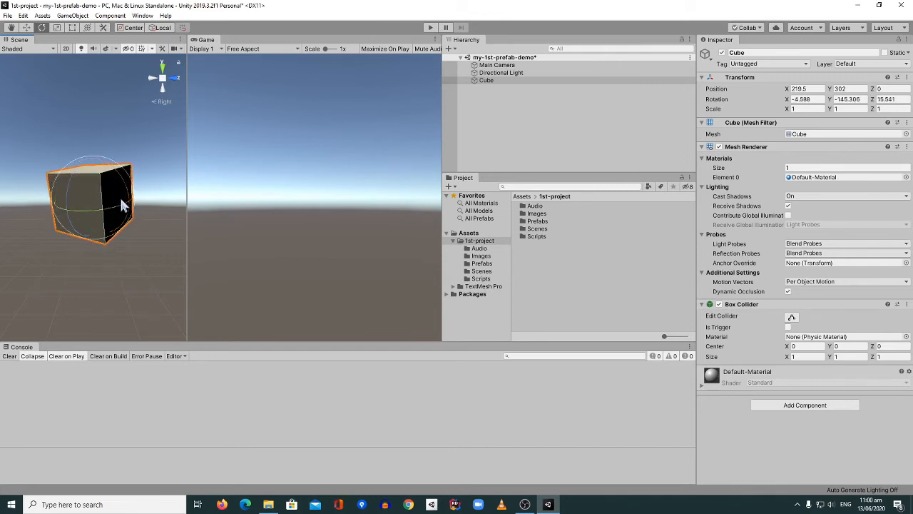
left_click_drag(99, 218, 100, 212)
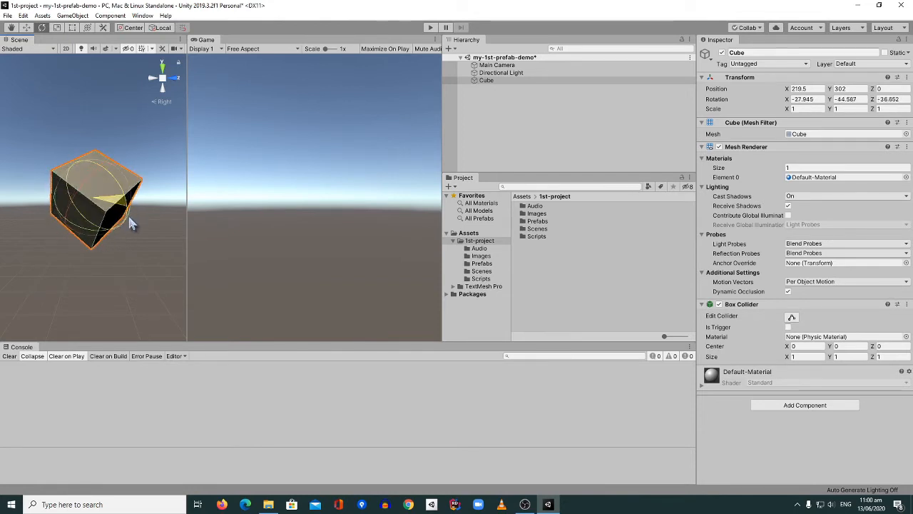
left_click_drag(107, 177, 80, 220)
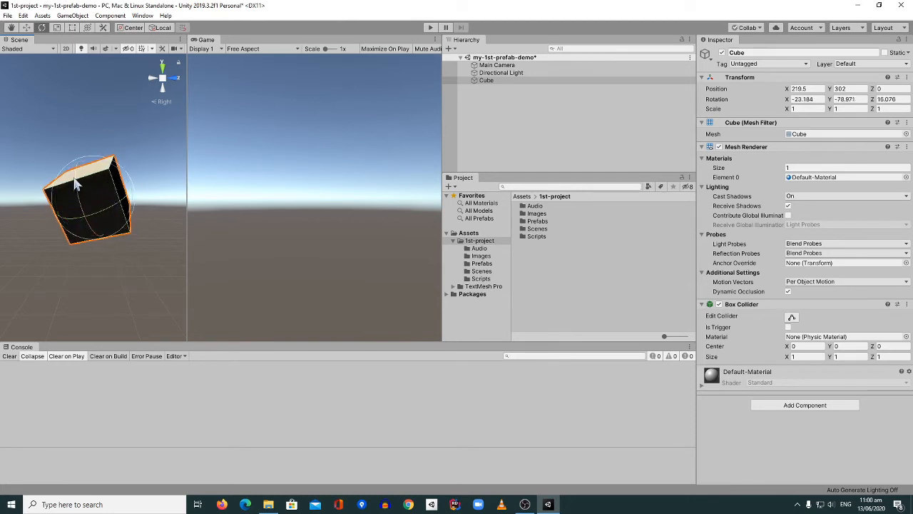
left_click_drag(74, 184, 77, 211)
left_click_drag(78, 177, 90, 208)
left_click_drag(130, 182, 85, 212)
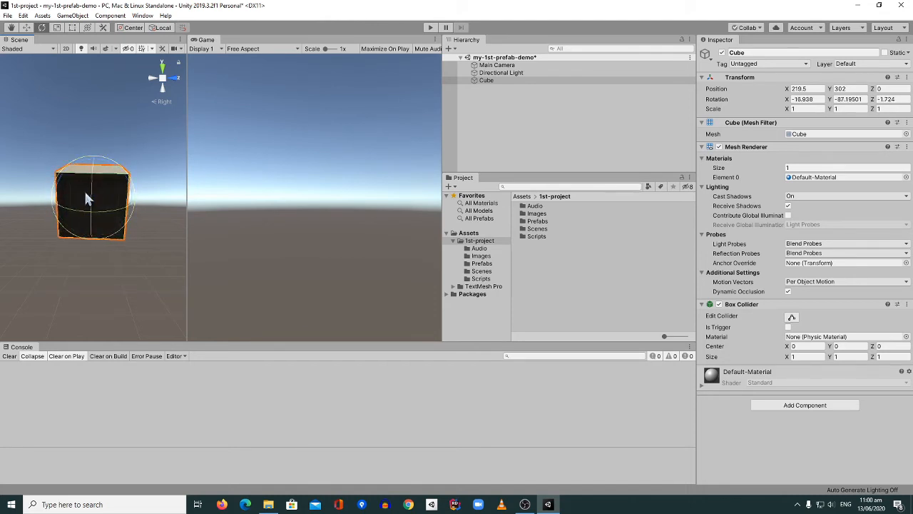
left_click_drag(60, 206, 82, 159)
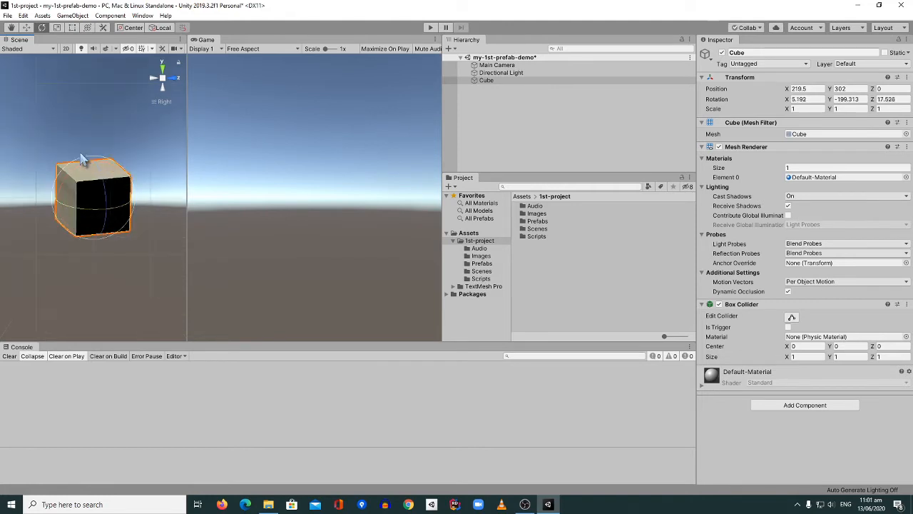
Move the cube slightly to about X 219.48, Y 302.15, Z 0.19
left_click(26, 28)
left_click_drag(64, 206, 81, 205)
mouse_move(105, 176)
left_mouse_down()
mouse_move(104, 141)
mouse_move(105, 169)
left_mouse_up()
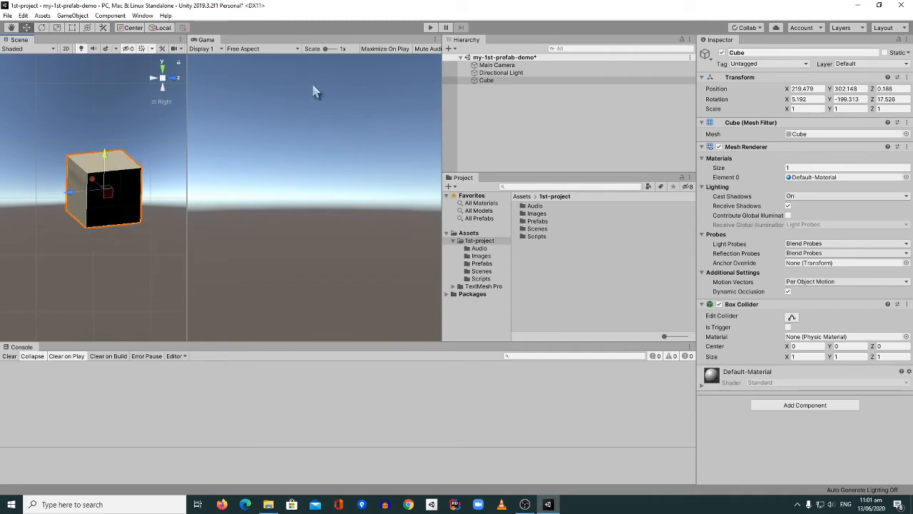
Widen the Scene view, examine the cube's placement by panning around it, and deselect the cube
left_click(11, 28)
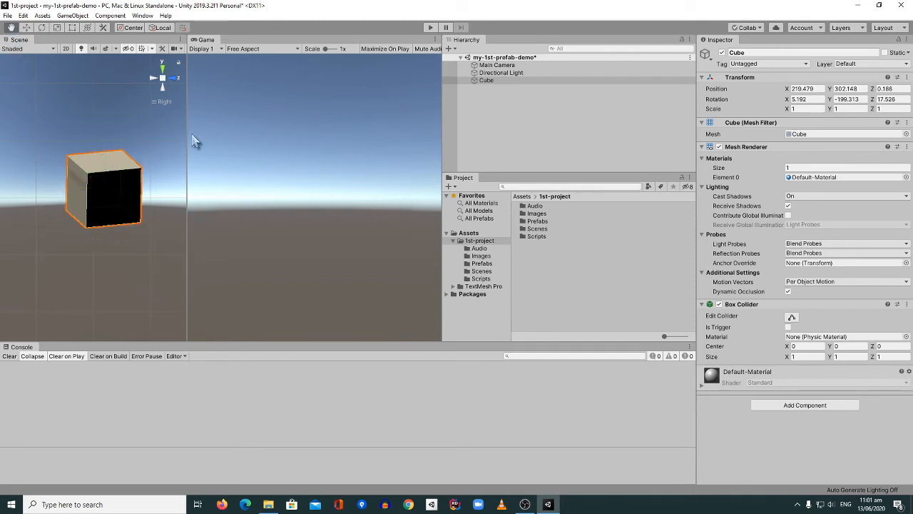
left_click_drag(187, 136, 306, 126)
scroll(182, 225, "down", 1)
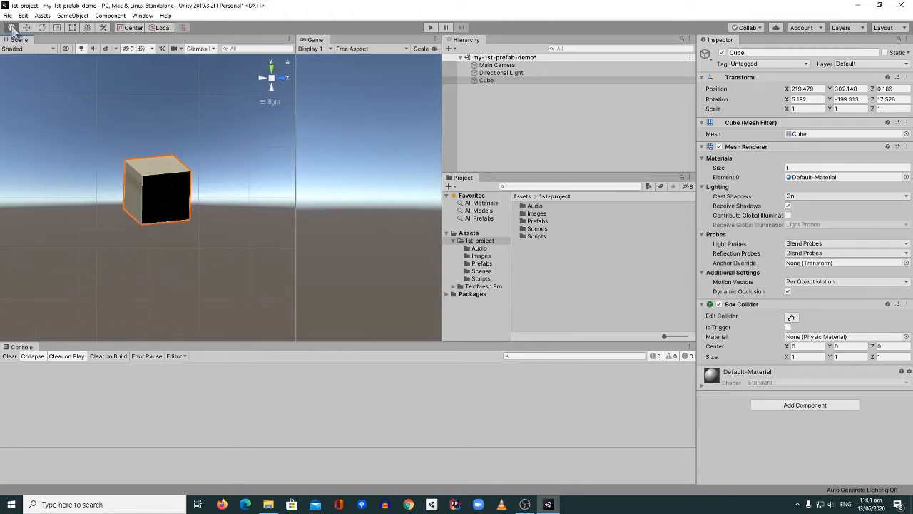
left_click_drag(93, 194, 57, 190)
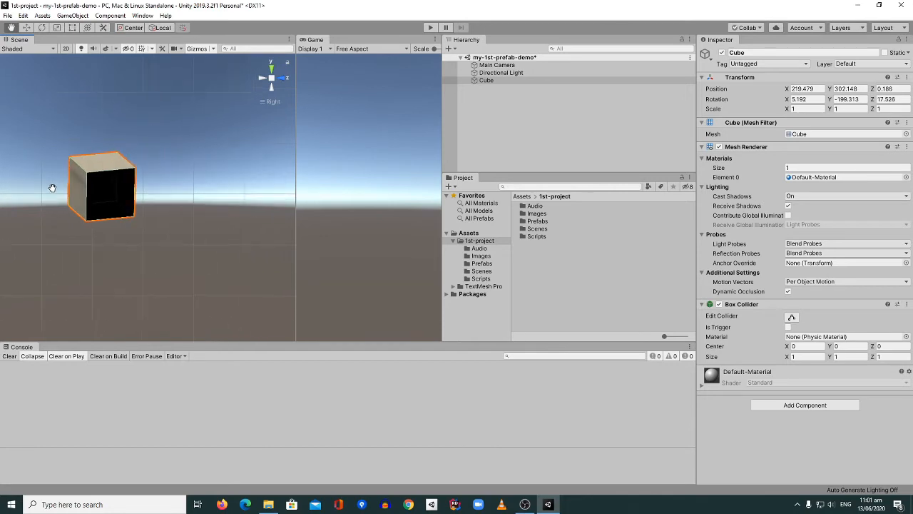
left_click_drag(219, 179, 207, 194)
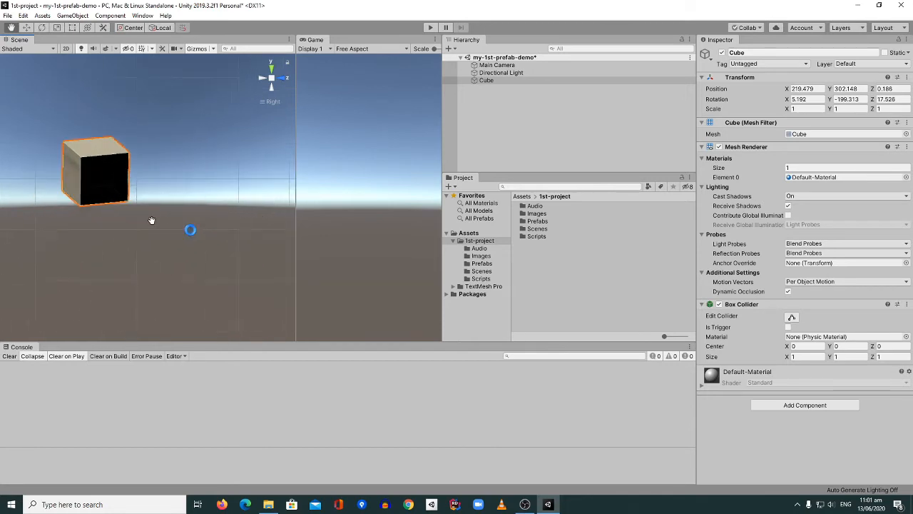
left_click_drag(151, 221, 180, 200)
left_click_drag(93, 209, 151, 197)
left_click_drag(231, 218, 203, 236)
left_click_drag(291, 134, 266, 135)
left_click(478, 97)
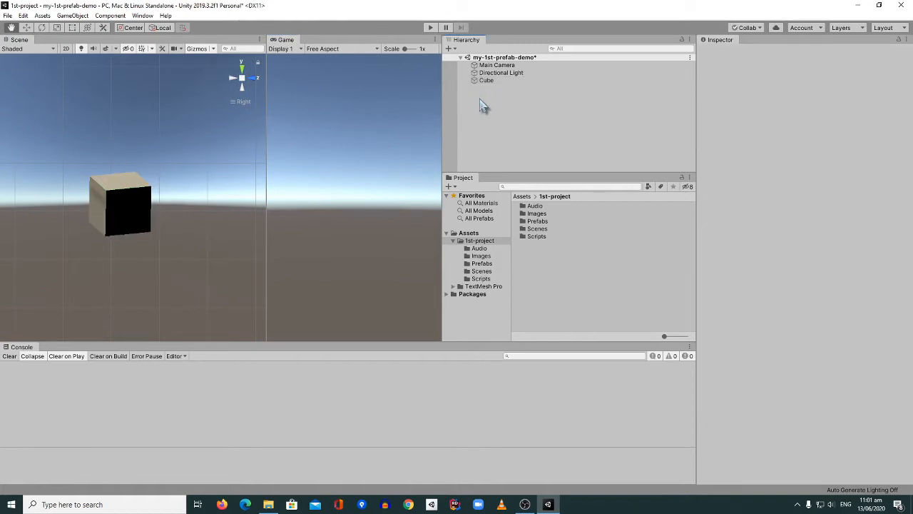
Add a second 3D cube and move it freehand to about Y 300.27, Z 1.44, below the first cube
right_click(480, 101)
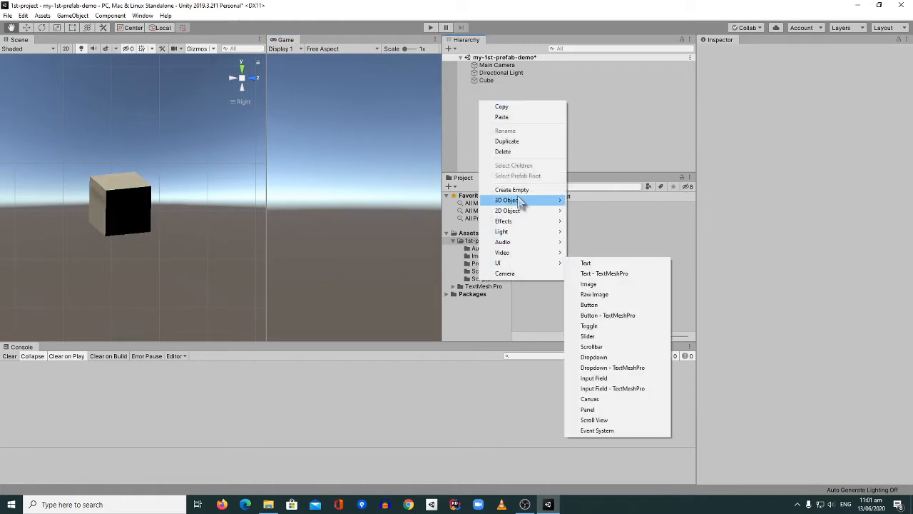
mouse_move(542, 202)
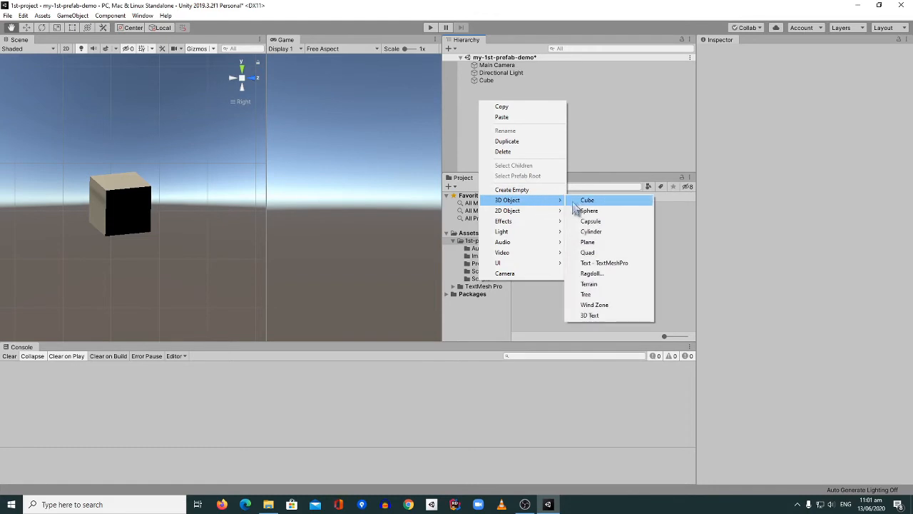
left_click(585, 201)
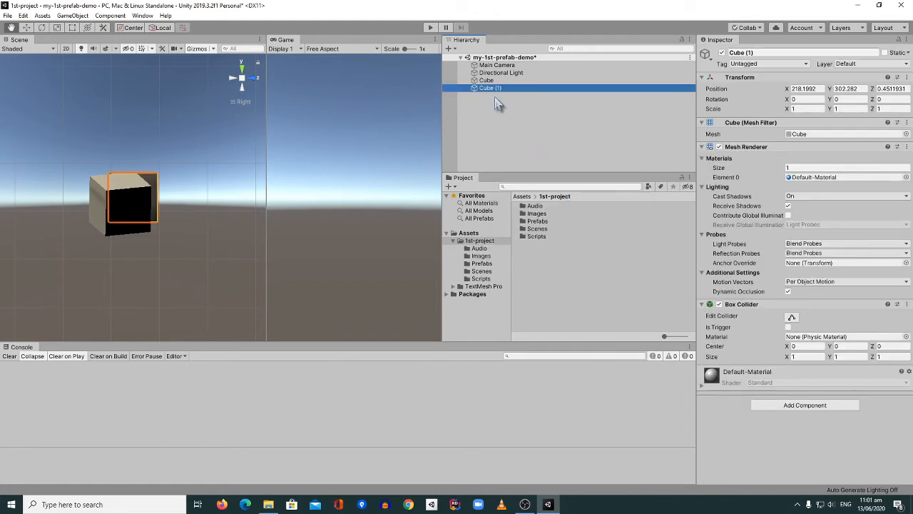
left_click(27, 27)
left_click_drag(133, 163, 136, 258)
left_click_drag(164, 299, 221, 299)
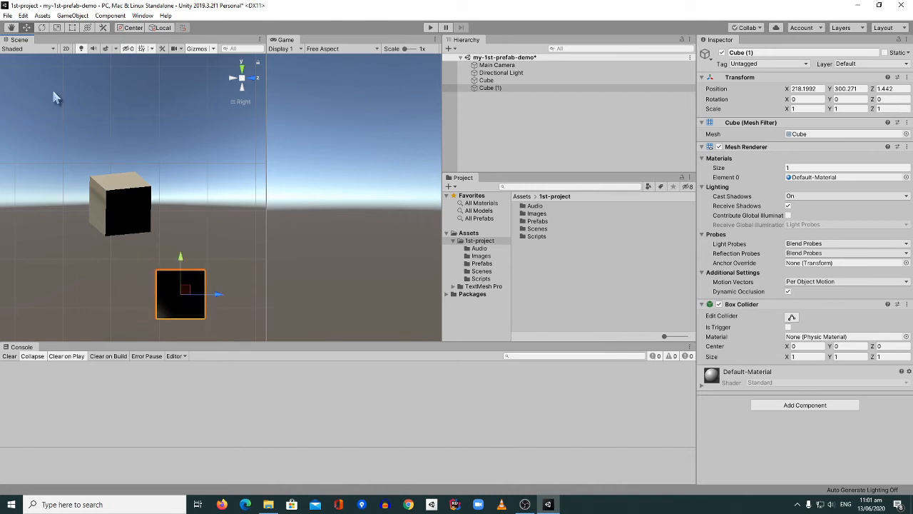
Examine both cubes in the Scene view from different distances and positions, and clear the selection
left_click(12, 27)
left_click_drag(99, 135, 66, 85)
left_click_drag(188, 129, 169, 121)
left_click_drag(209, 166, 197, 153)
scroll(190, 153, "down", 5)
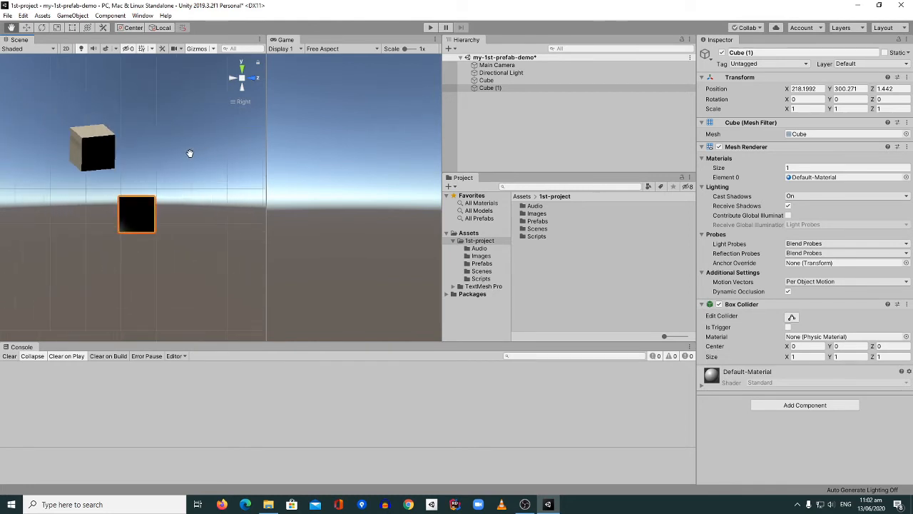
scroll(157, 180, "up", 8)
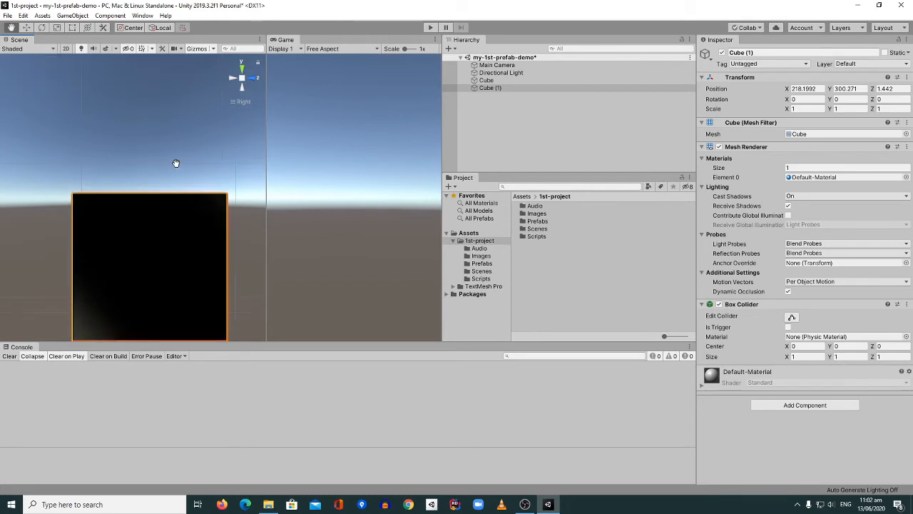
left_click_drag(144, 148, 211, 181)
left_click_drag(112, 133, 193, 190)
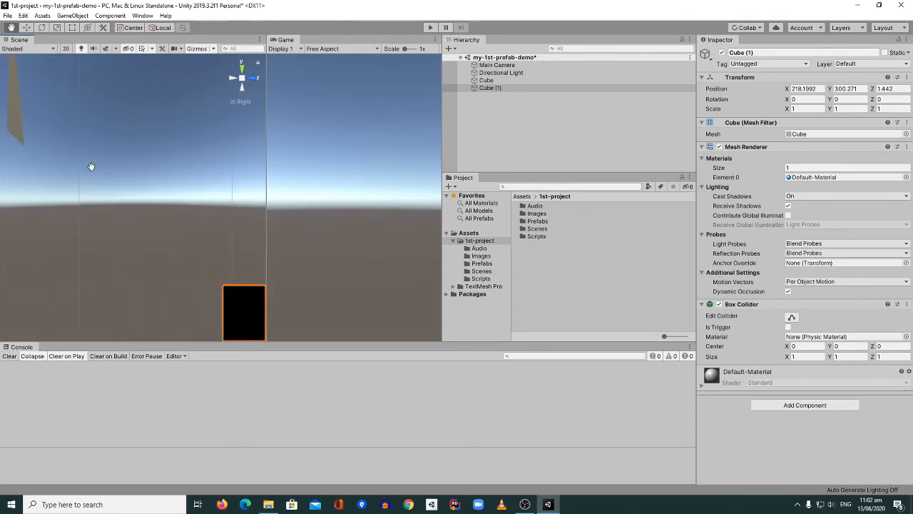
left_click_drag(90, 167, 193, 212)
left_click_drag(116, 202, 116, 151)
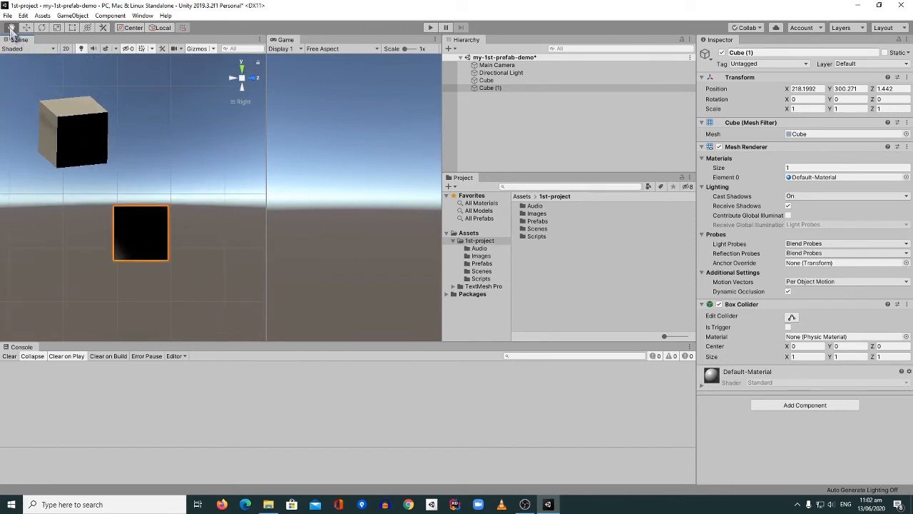
left_click(493, 123)
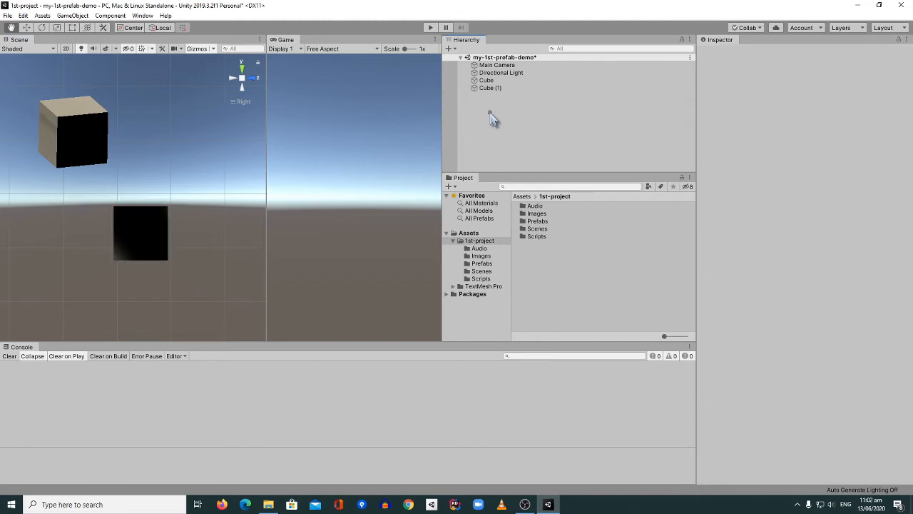
Delete both cubes from the my-1st-prefab-demo scene
left_click(488, 89)
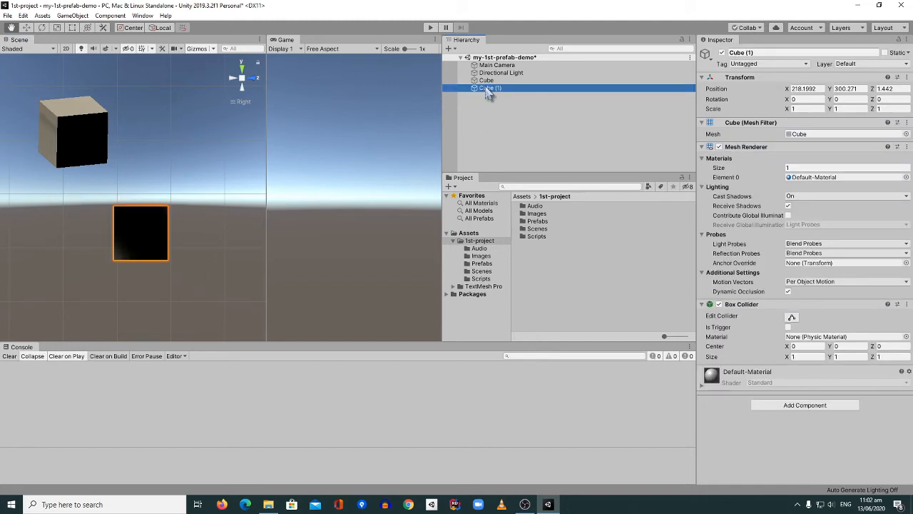
key("Delete")
left_click(487, 81)
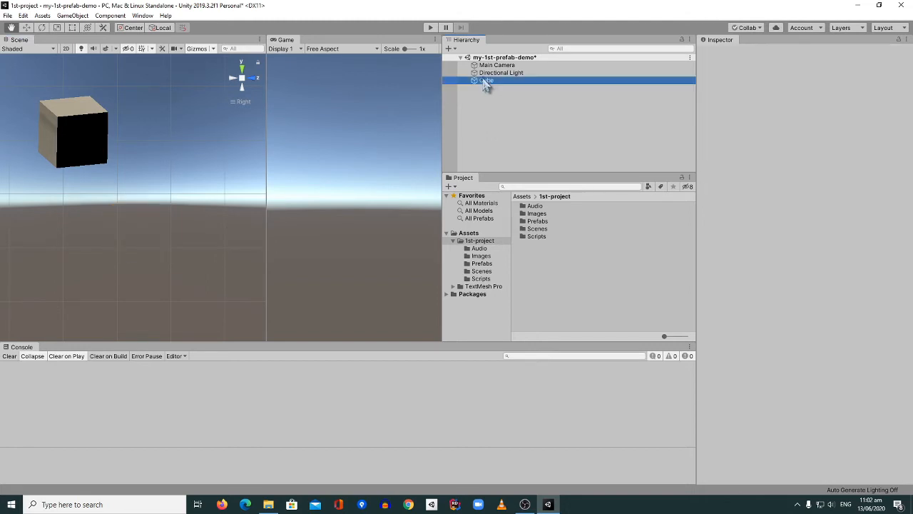
key("Delete")
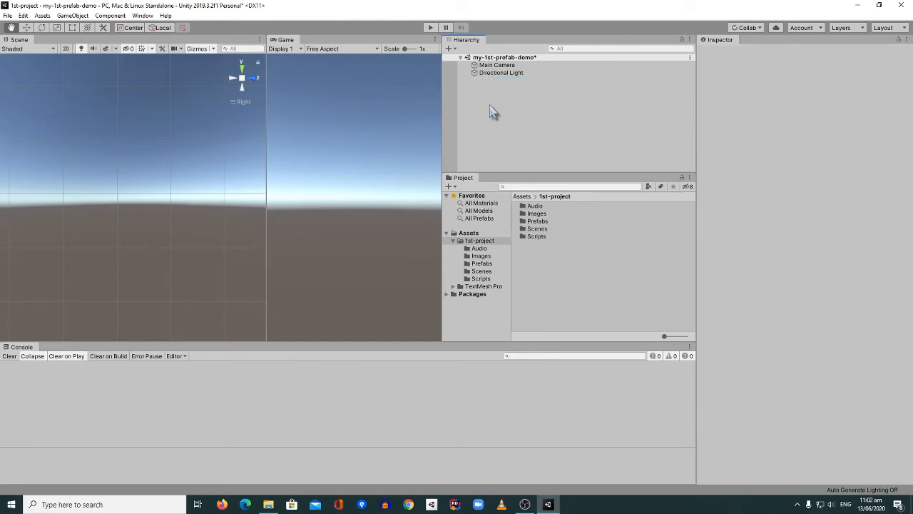
Add a new 3D cube to the scene and rename it My1stCube
right_click(475, 100)
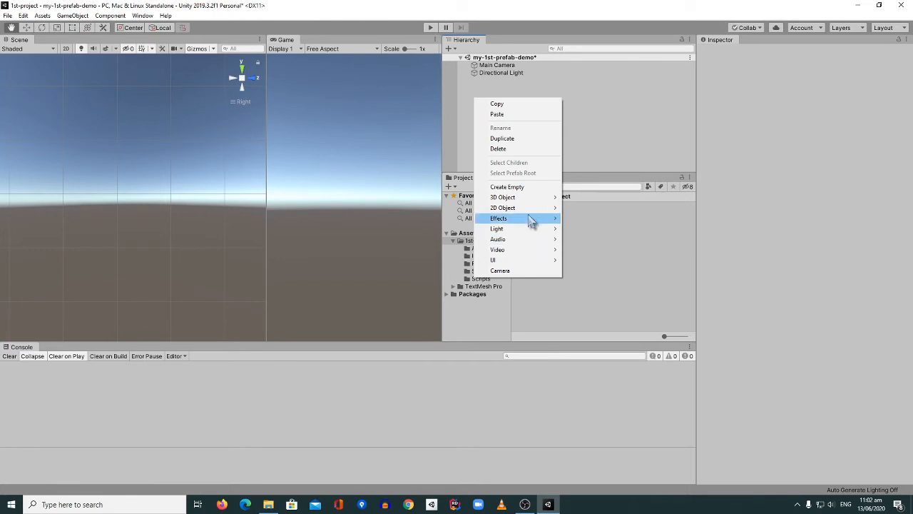
mouse_move(538, 197)
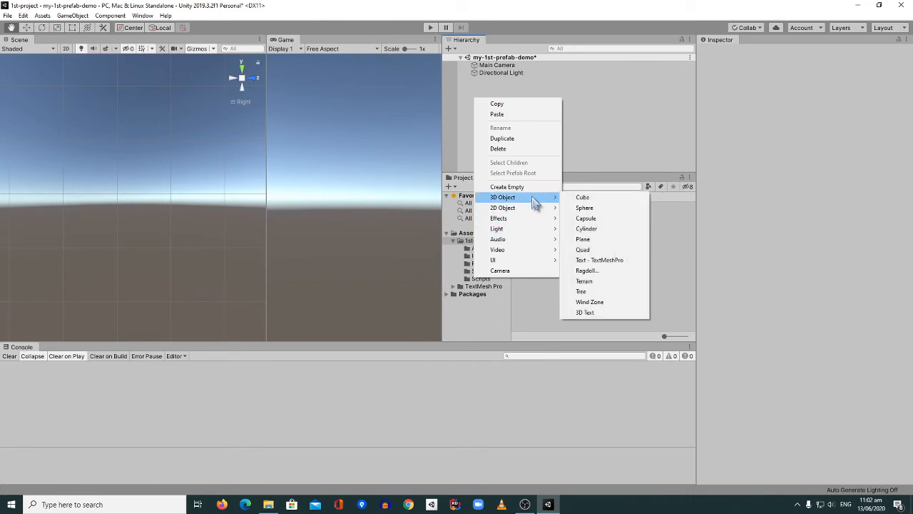
left_click(582, 197)
left_click(749, 53)
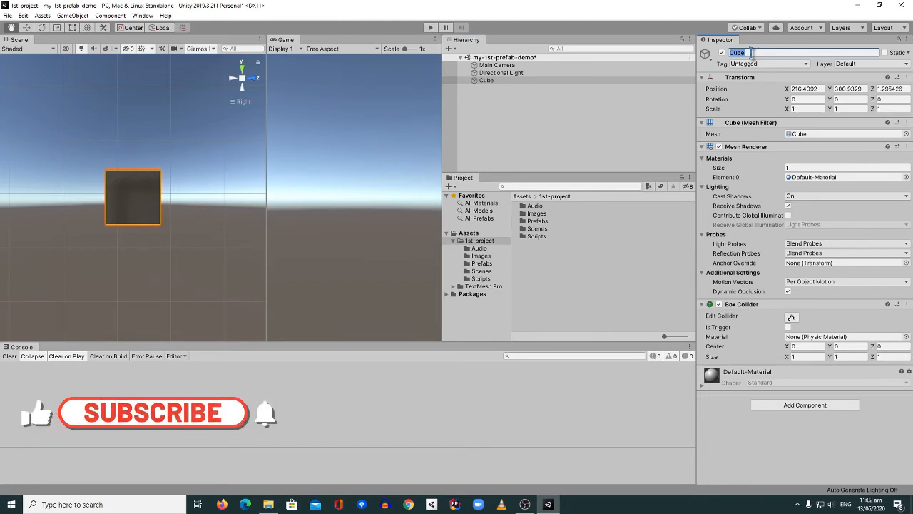
type("My1st")
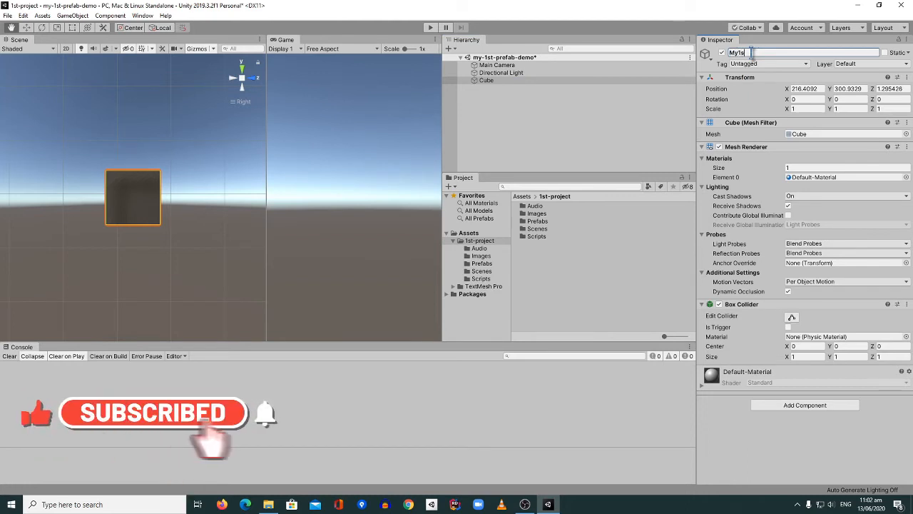
type("Cub")
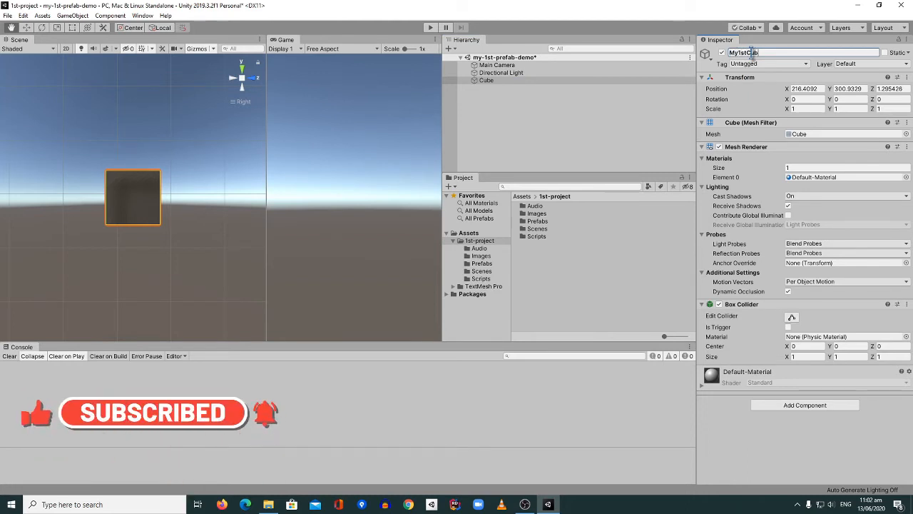
type("e")
left_click(550, 121)
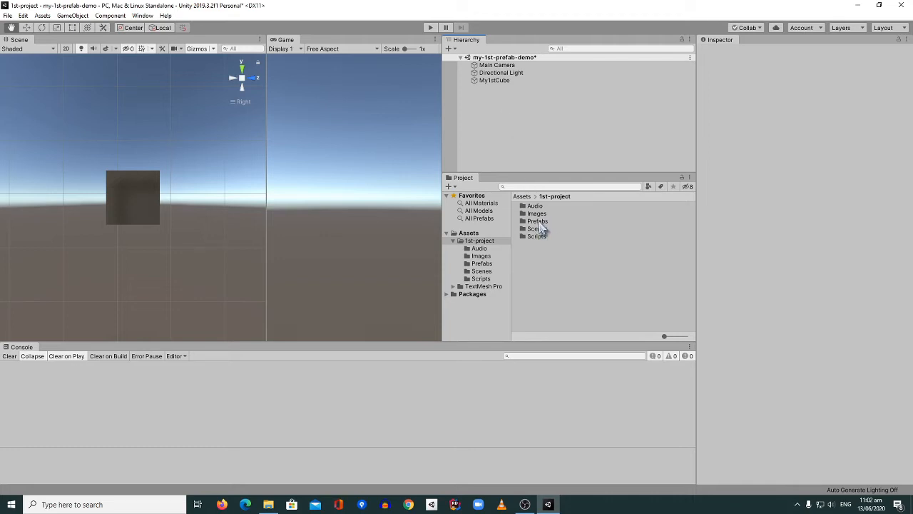
Create a prefab from My1stCube in the Prefabs folder of 1st-project
left_click(470, 233)
left_click(482, 243)
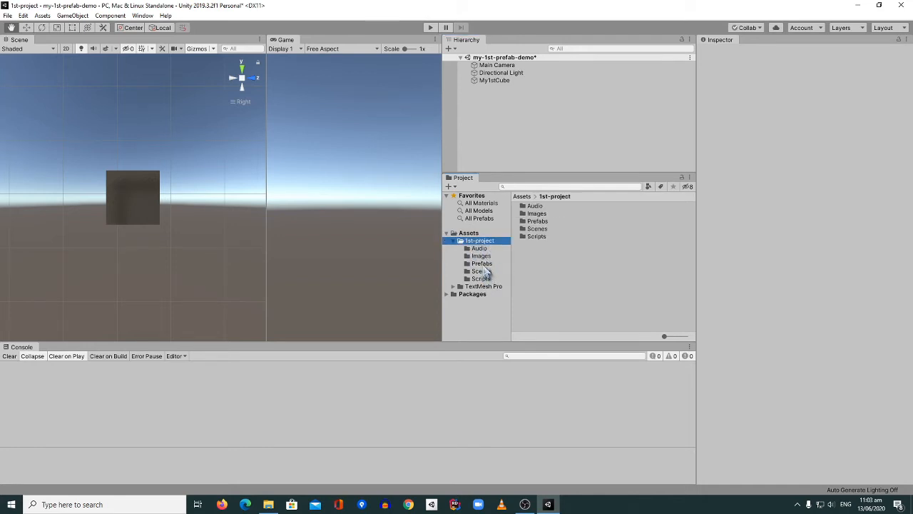
left_click(483, 264)
left_click(494, 82)
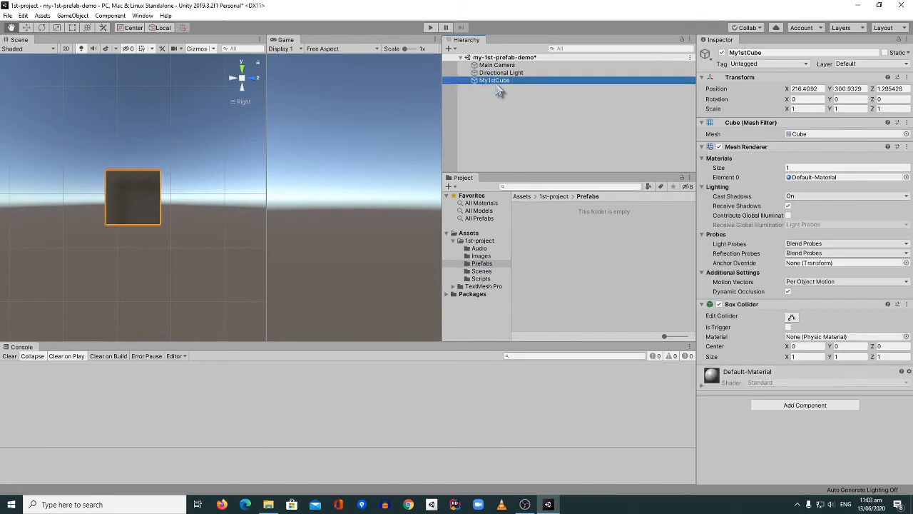
left_click_drag(496, 84, 564, 285)
Compare the properties of the My1stCube prefab asset with those of its instance in the scene
left_click(533, 213)
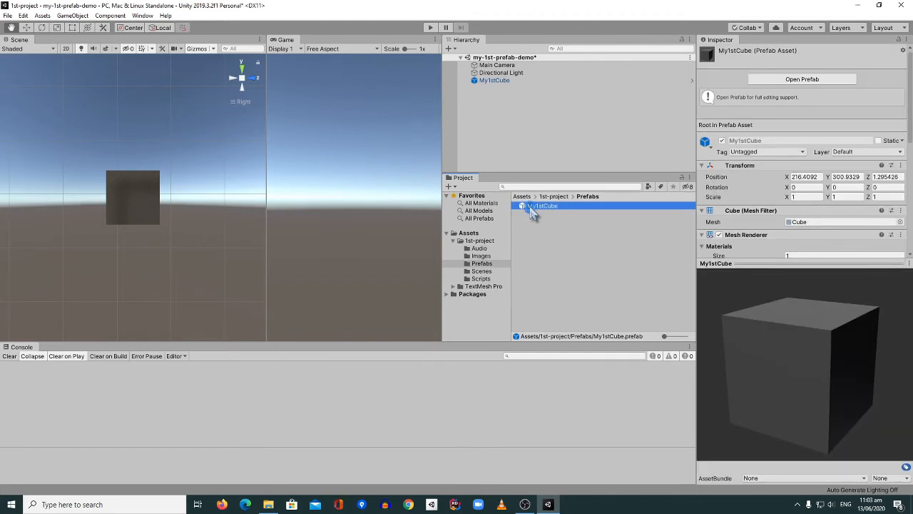
left_click(542, 238)
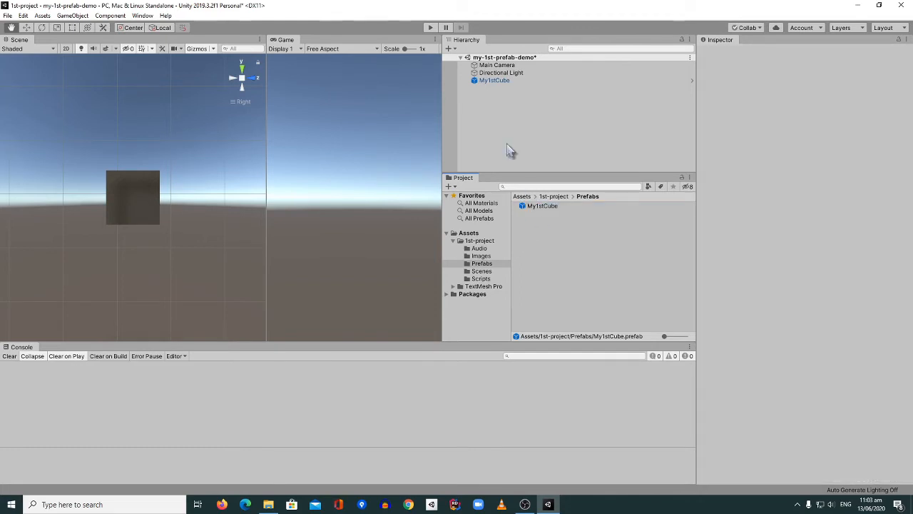
left_click(541, 207)
left_click(489, 80)
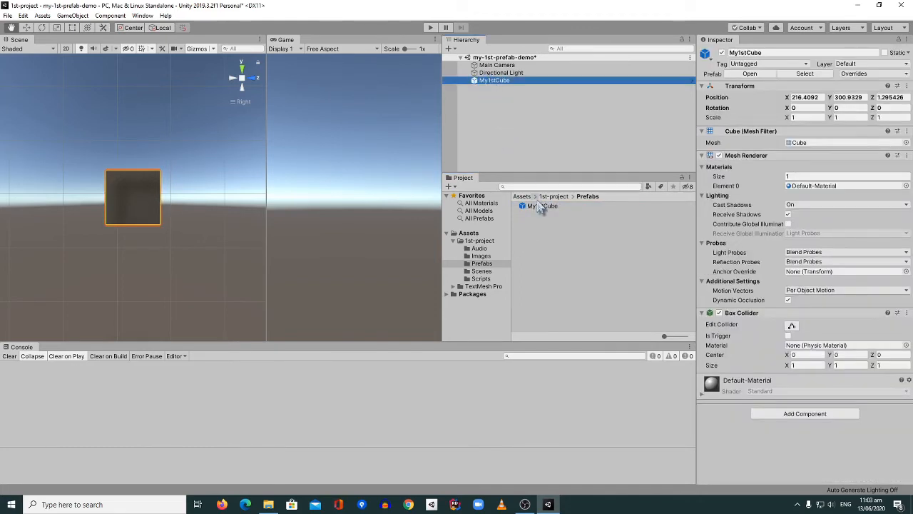
left_click(540, 206)
left_click(494, 80)
left_click(544, 237)
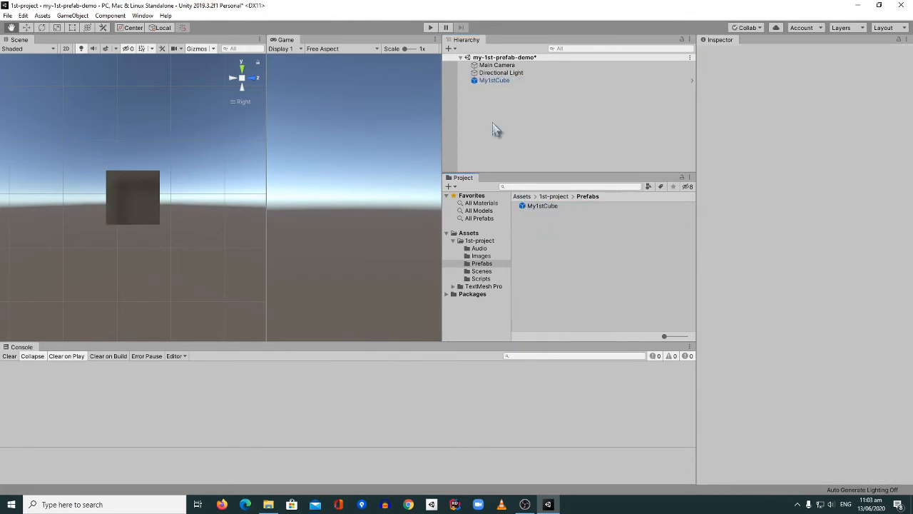
left_click(495, 84)
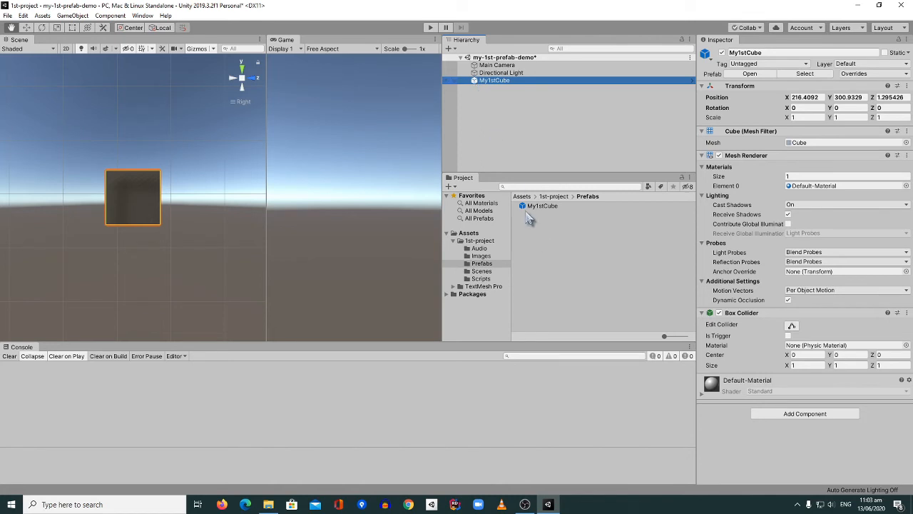
left_click(501, 97)
left_click(496, 81)
left_click(563, 238)
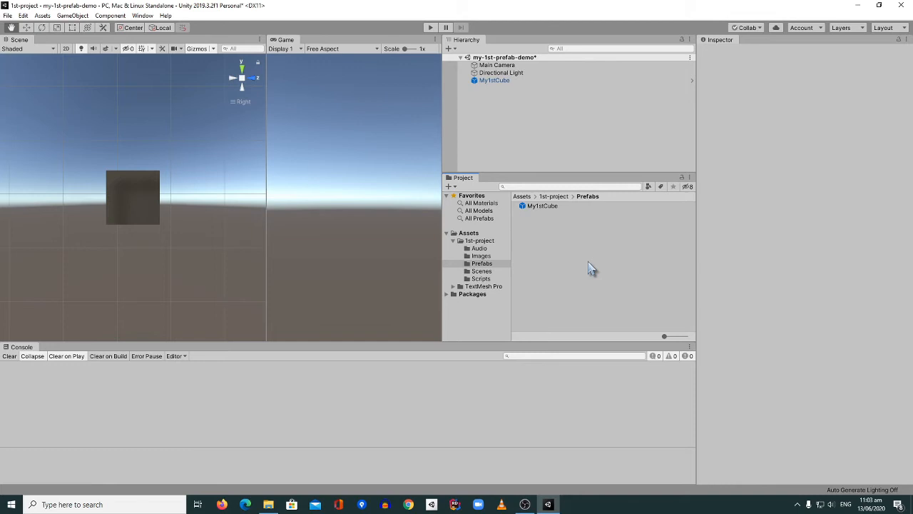
left_click(493, 82)
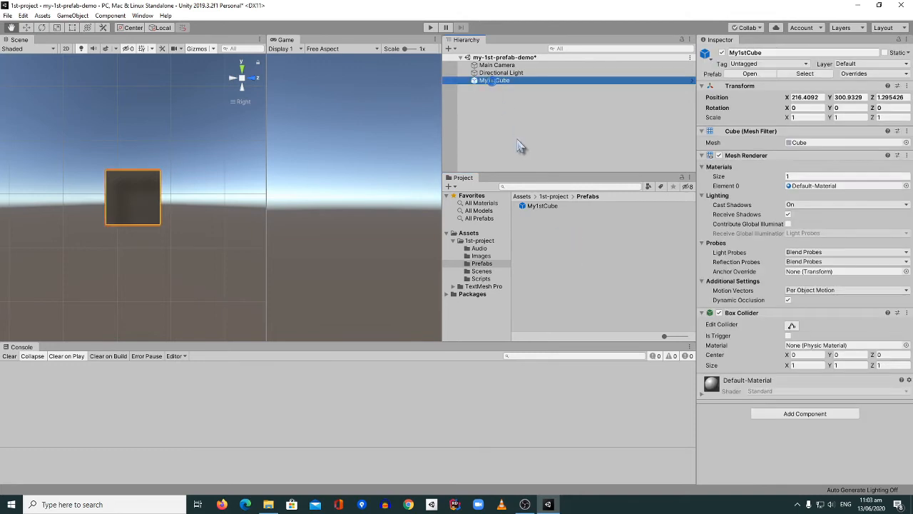
left_click(537, 207)
left_click(495, 82)
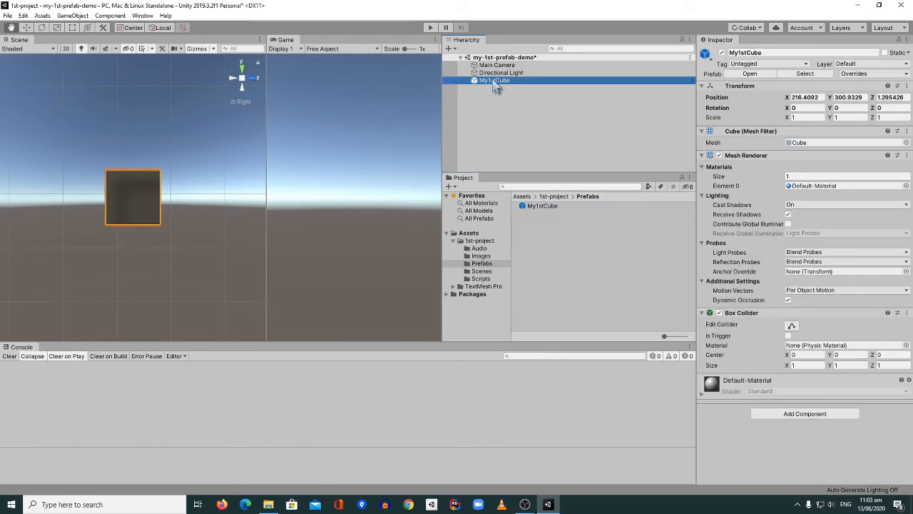
left_click(488, 111)
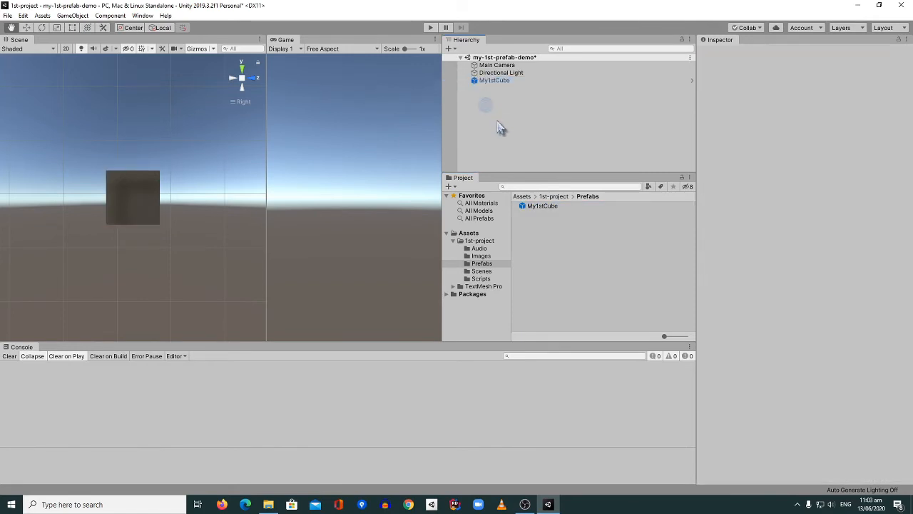
Delete the My1stCube instance from the scene and place a new instance from the prefab asset
left_click(492, 82)
key("Delete")
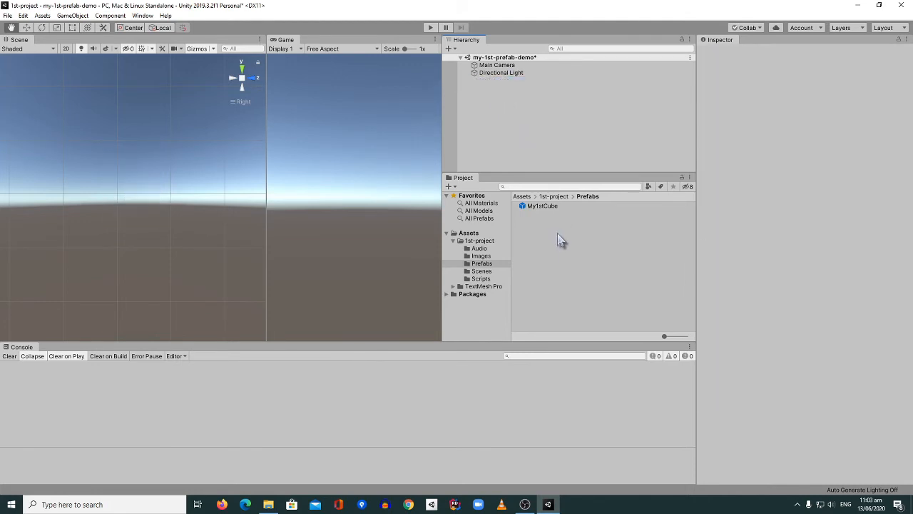
left_click(544, 211)
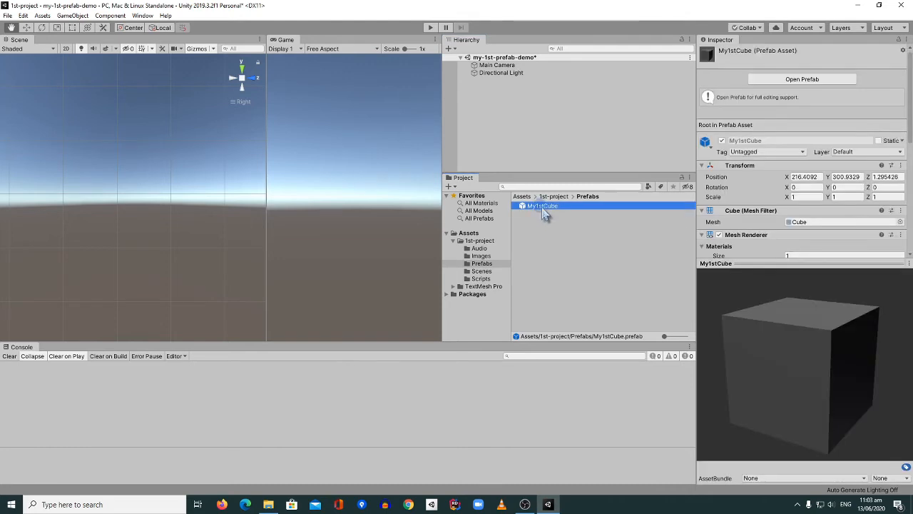
left_click_drag(549, 212, 504, 113)
left_click(493, 84)
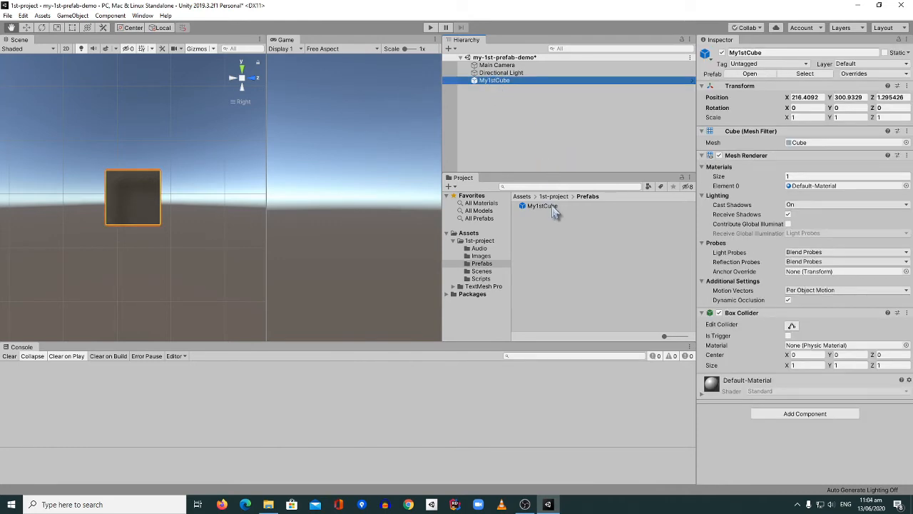
Add six more My1stCube prefab instances to the scene and move the last one down to about Y 299.78
left_click_drag(555, 209, 544, 146)
left_click_drag(548, 208, 544, 154)
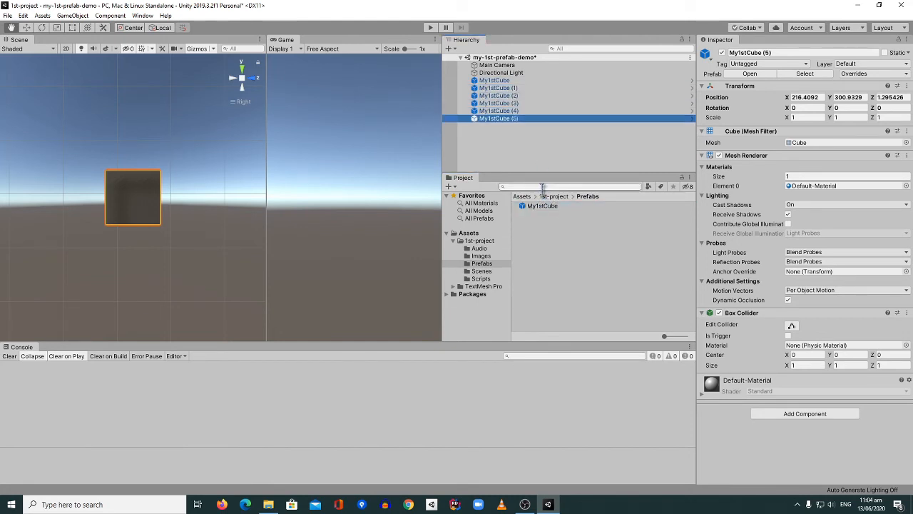
left_click_drag(547, 209, 542, 164)
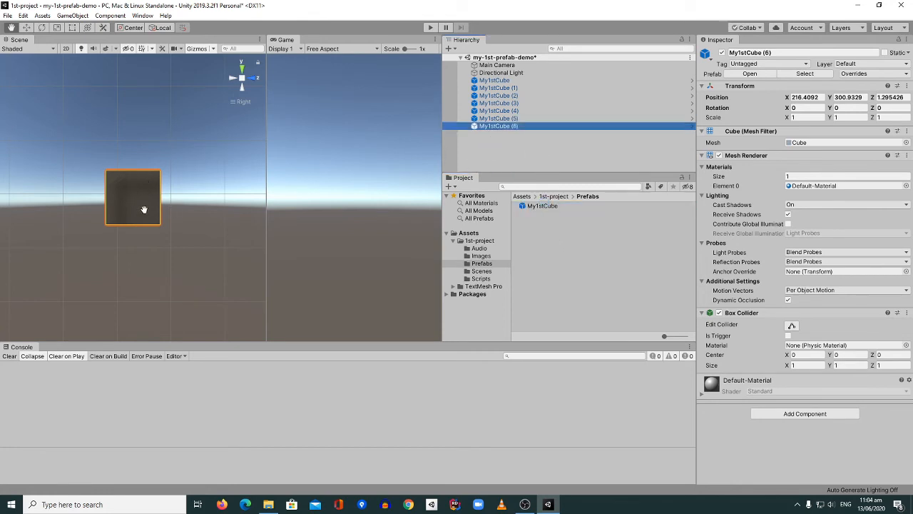
key("w")
left_click_drag(126, 153, 128, 215)
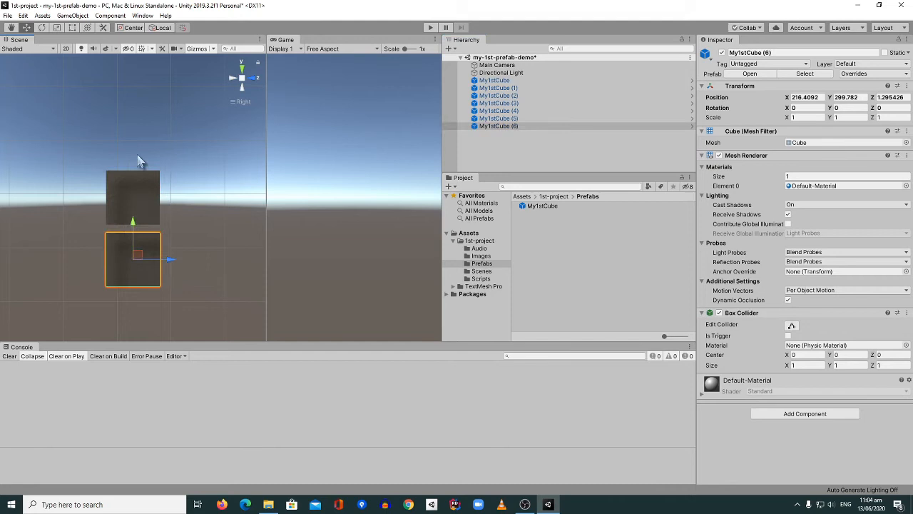
Move My1stCube (5) up to about Y 302.32 and My1stCube (4) to about Y 299.90, Z 2.76
left_click(491, 118)
left_click_drag(132, 179, 130, 87)
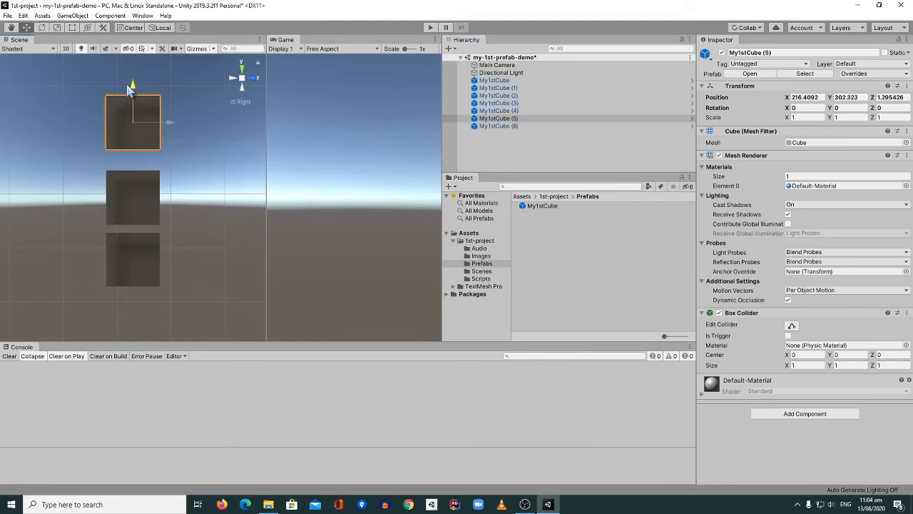
left_click(513, 111)
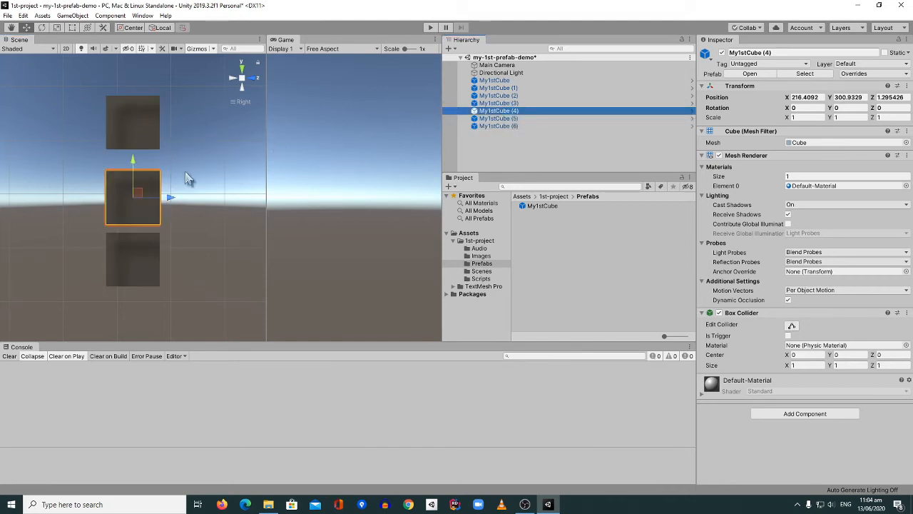
left_click_drag(169, 197, 251, 211)
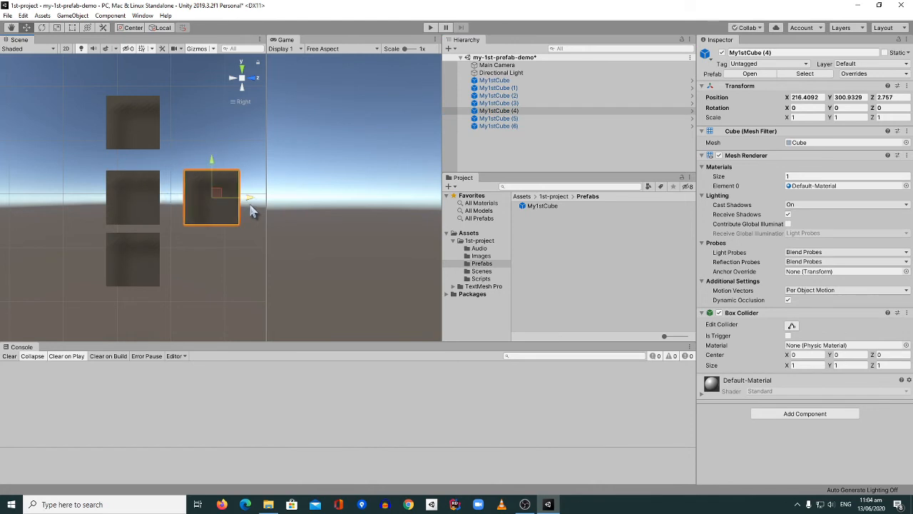
left_click_drag(211, 165, 214, 221)
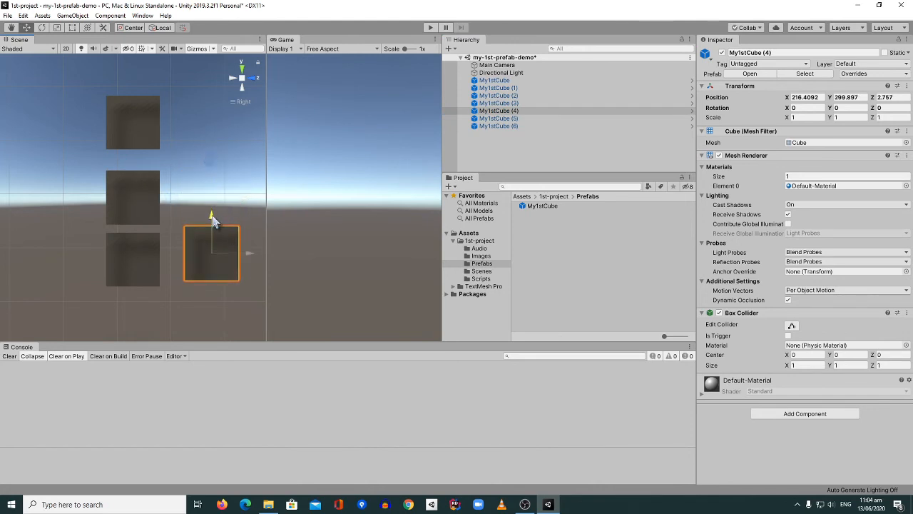
Delete all seven My1stCube instances from the scene
left_click(495, 80)
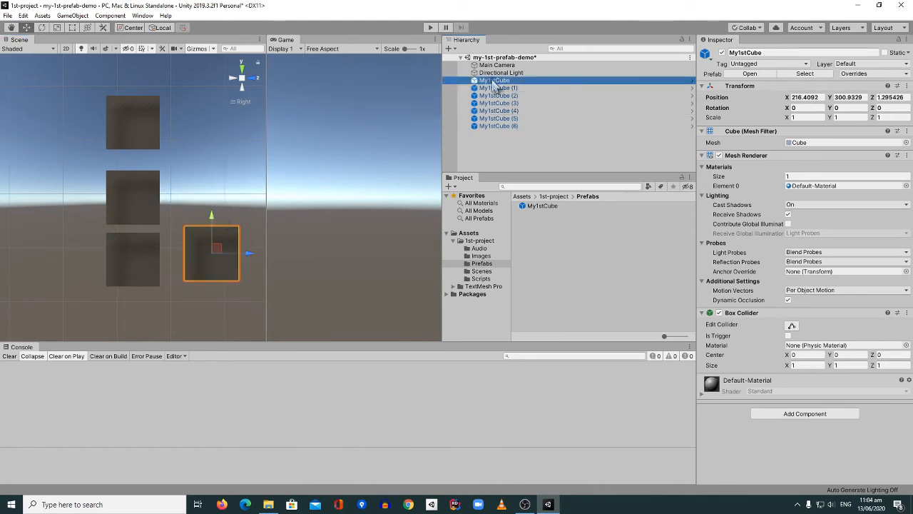
left_click(498, 119, "shift")
left_click(499, 127, "shift")
right_click(491, 124)
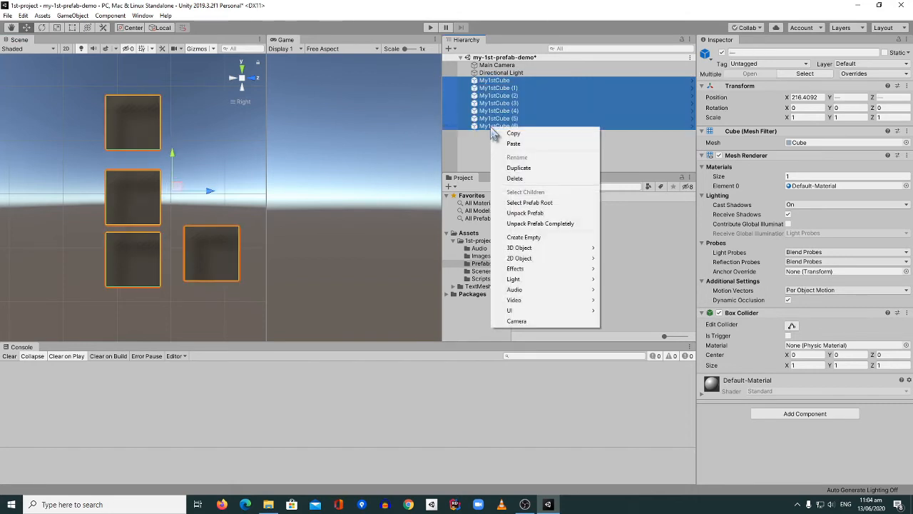
left_click(532, 177)
Place a new My1stCube instance in the scene from the asset in the 1st-project Prefabs folder
left_click(524, 196)
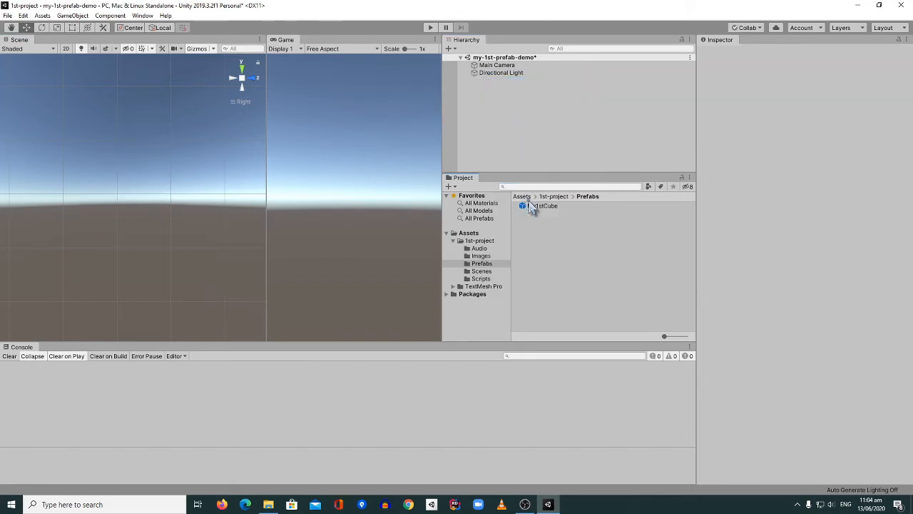
double_click(540, 206)
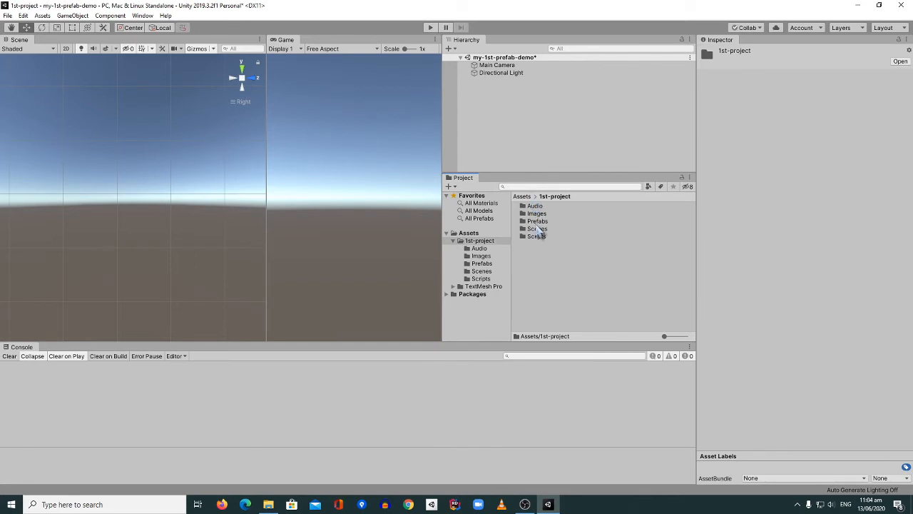
double_click(540, 222)
left_click_drag(534, 205, 510, 117)
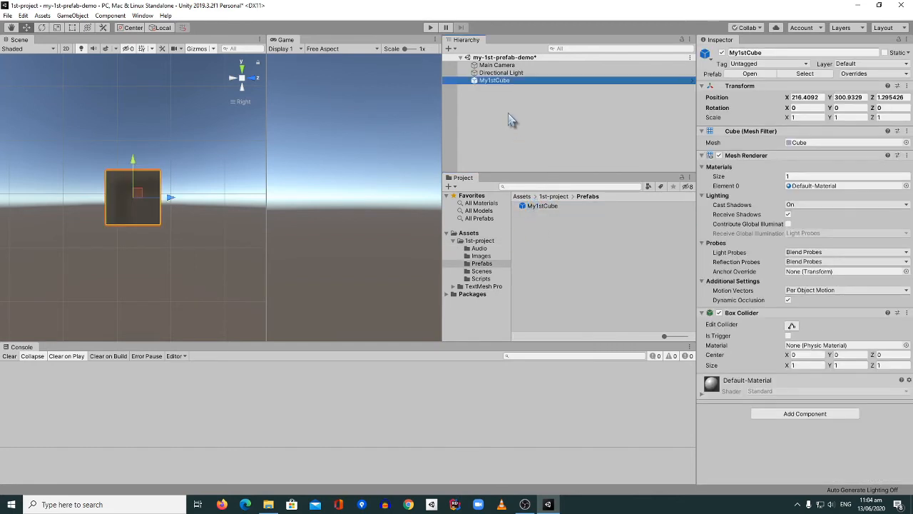
Set the scale of the My1stCube instance to 2 on X, Y and Z
left_click(500, 111)
left_click(493, 81)
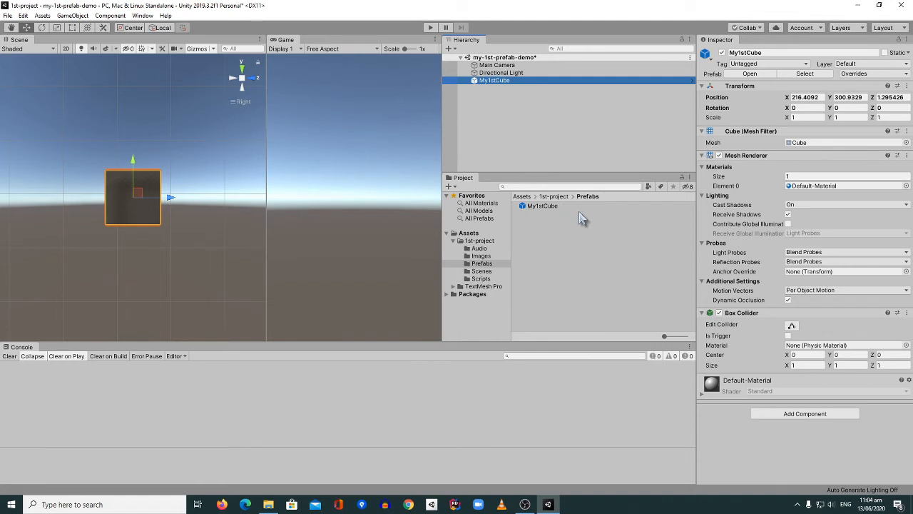
left_click(803, 117)
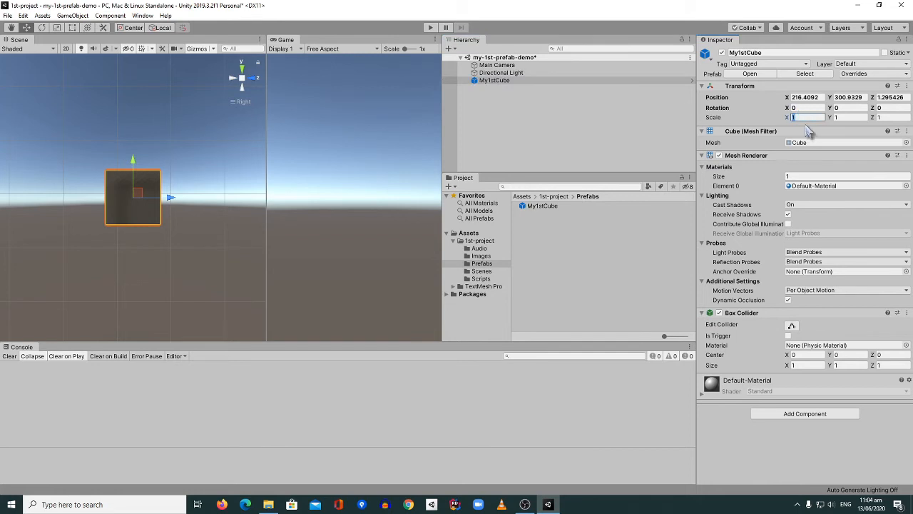
type("2")
key("Tab")
type("2")
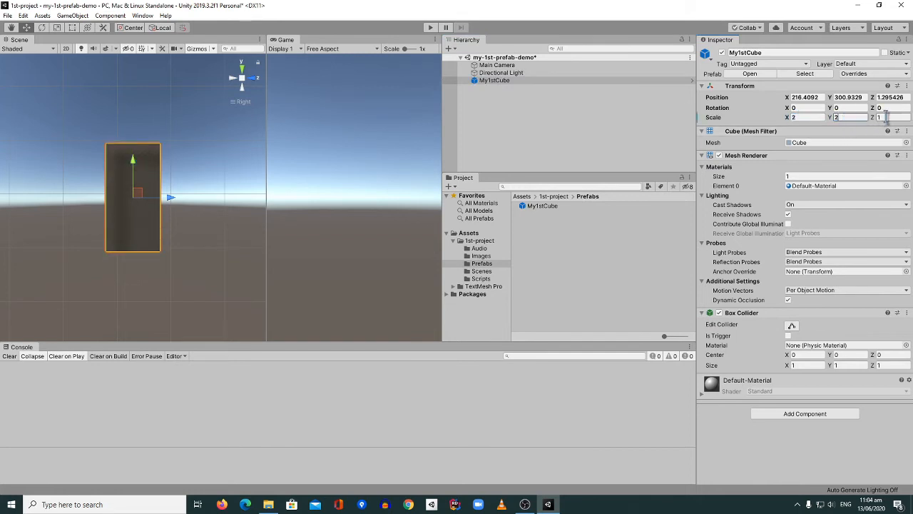
key("Tab")
type("2")
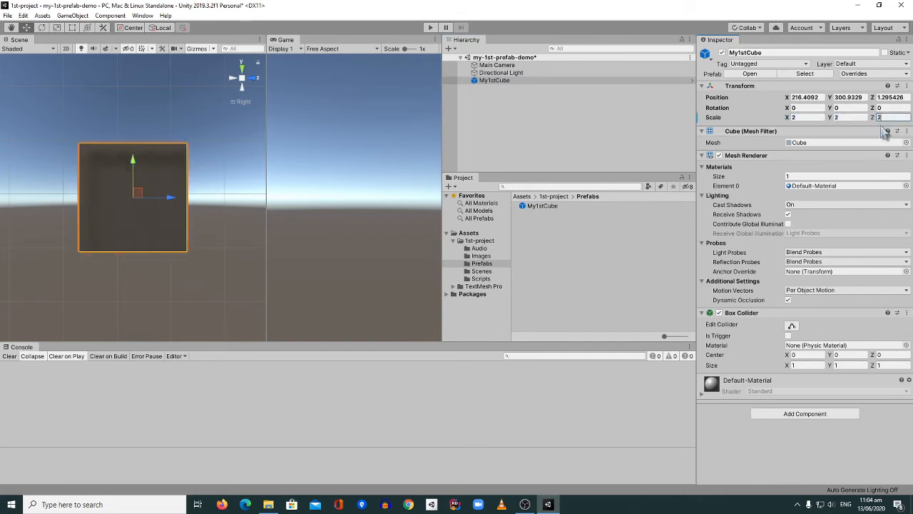
Apply all overrides of the My1stCube instance to its prefab
left_click(501, 76)
left_click(501, 83)
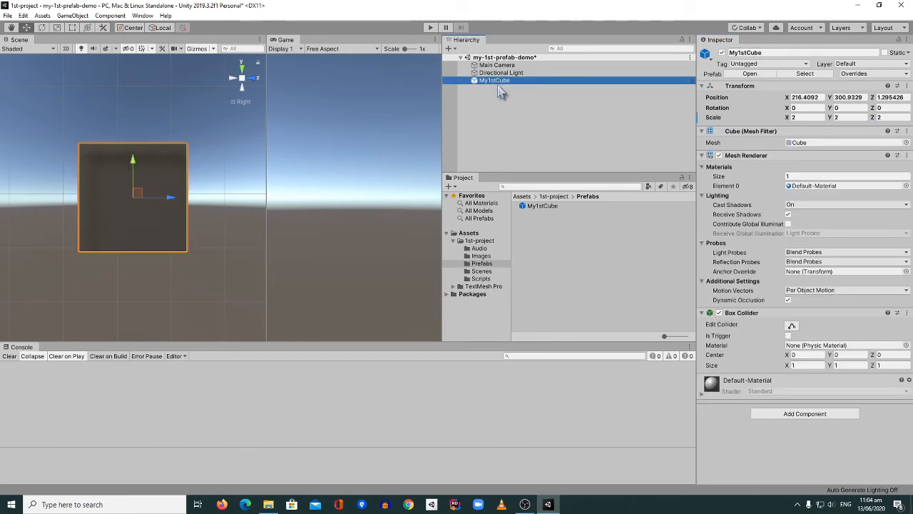
left_click(853, 74)
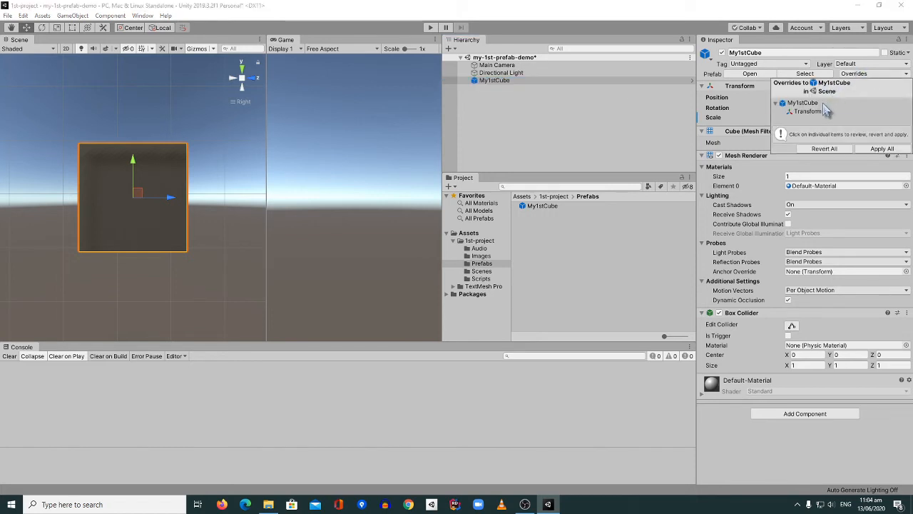
left_click(825, 104)
left_click(883, 149)
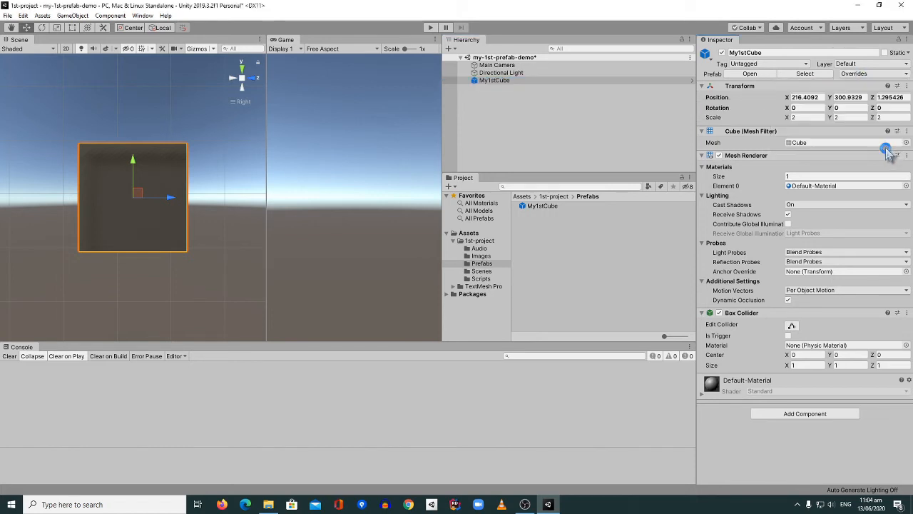
Compare the scale of the My1stCube instance with that of its prefab asset
left_click(547, 137)
left_click(500, 81)
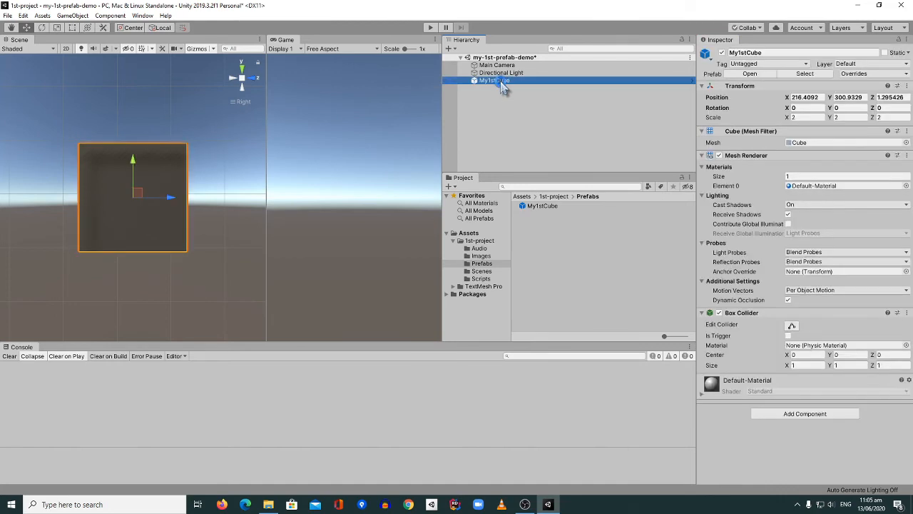
left_click(540, 206)
Delete the My1stCube instance and place a fresh one from the updated prefab asset
left_click(494, 81)
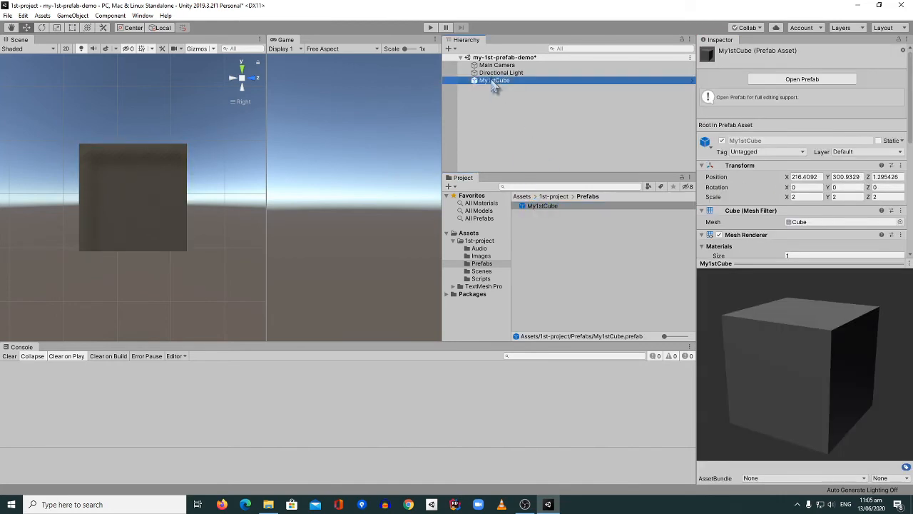
right_click(493, 80)
left_click(532, 131)
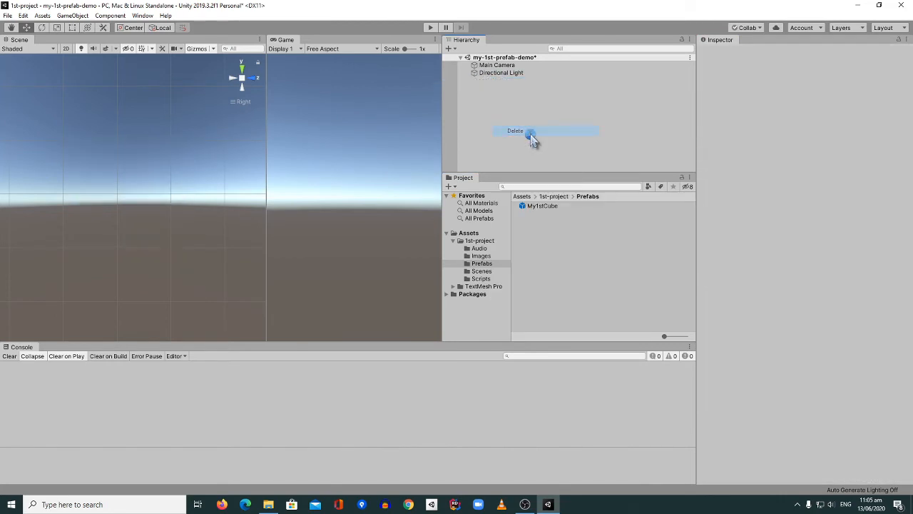
left_click_drag(546, 208, 530, 135)
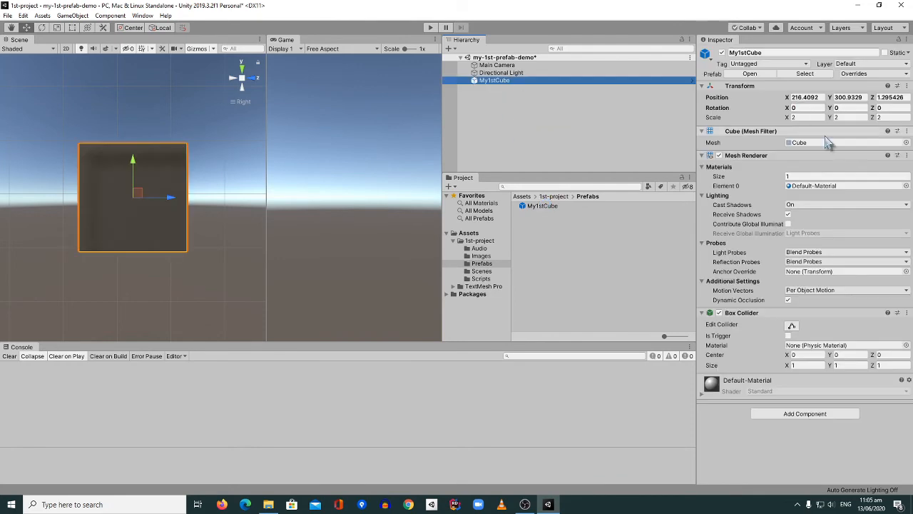
Check the X, Y and Z scale values of the newly placed My1stCube instance
left_click(804, 118)
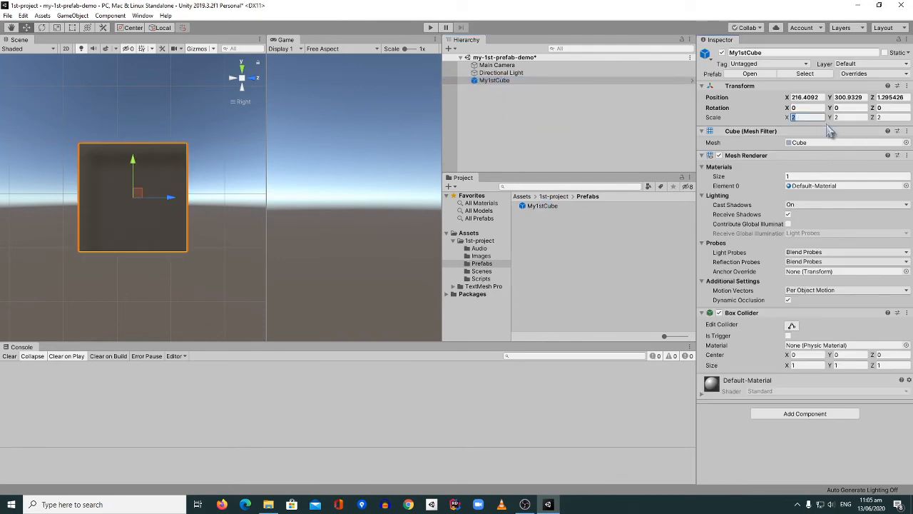
key("Tab")
key("Tab")
left_click(607, 121)
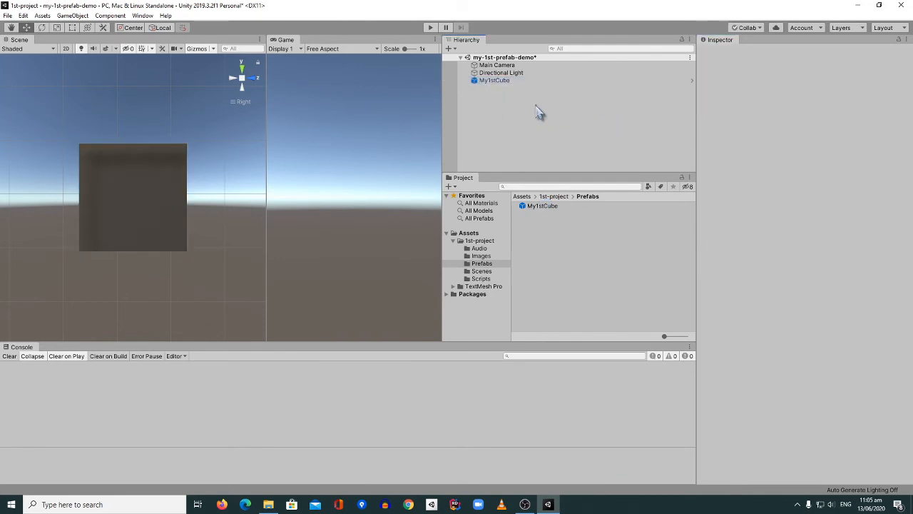
Collapse the Mesh Filter, Mesh Renderer and Box Collider components of the My1stCube instance, keeping Transform expanded
left_click(496, 80)
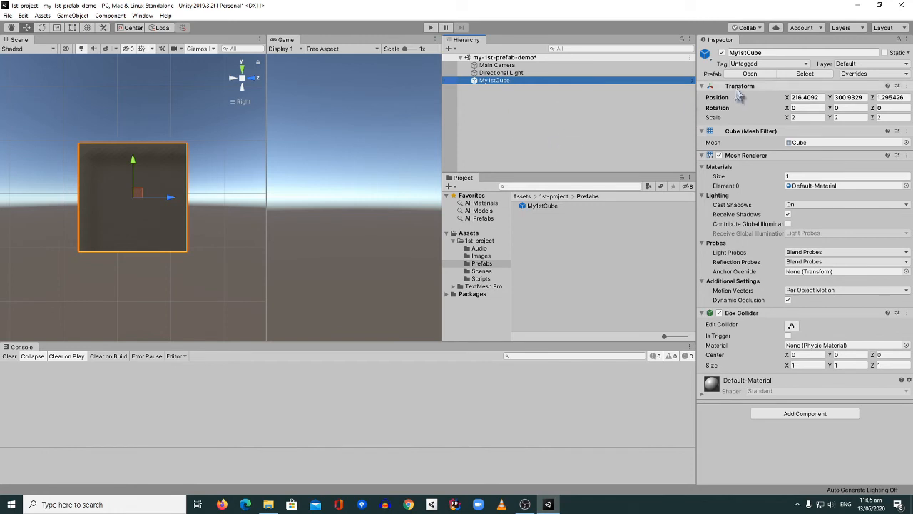
left_click(703, 86)
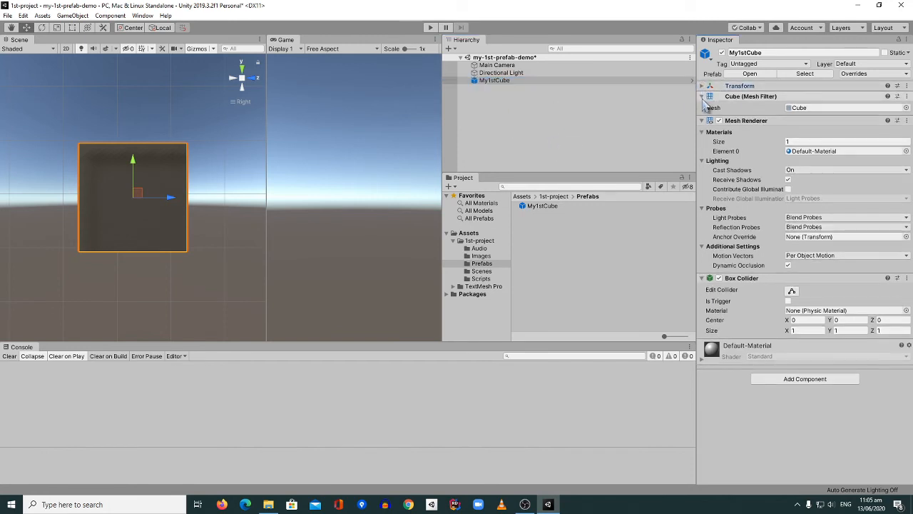
left_click(703, 97)
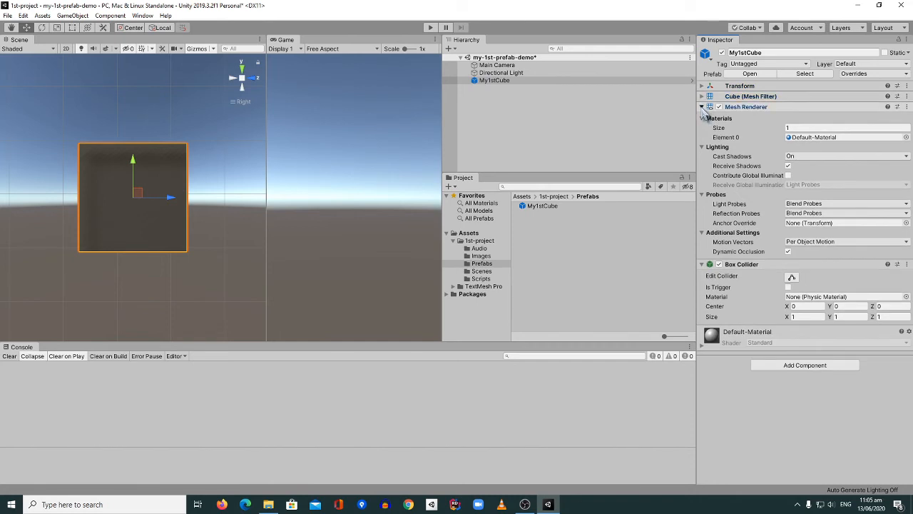
left_click(702, 107)
left_click(702, 117)
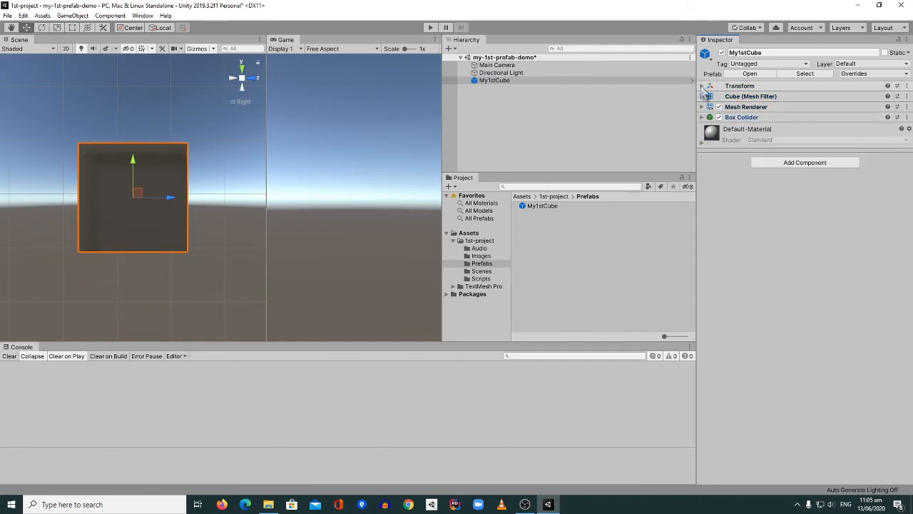
left_click(703, 87)
Move the My1stCube instance to about Z 1.46 and rotate it to about X -11.84, Y -32.11, Z -8.84
left_click(805, 97)
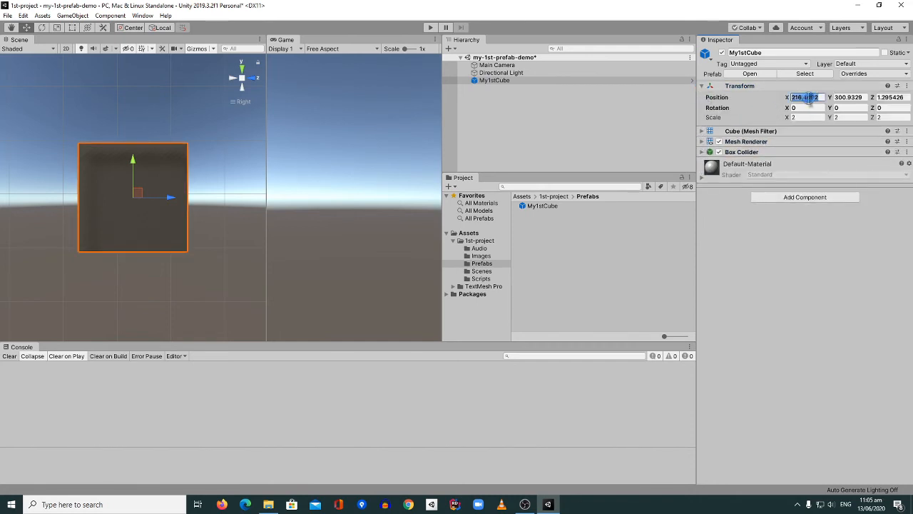
mouse_move(179, 199)
left_mouse_down()
mouse_move(203, 207)
mouse_move(180, 205)
left_mouse_up()
left_click(721, 108)
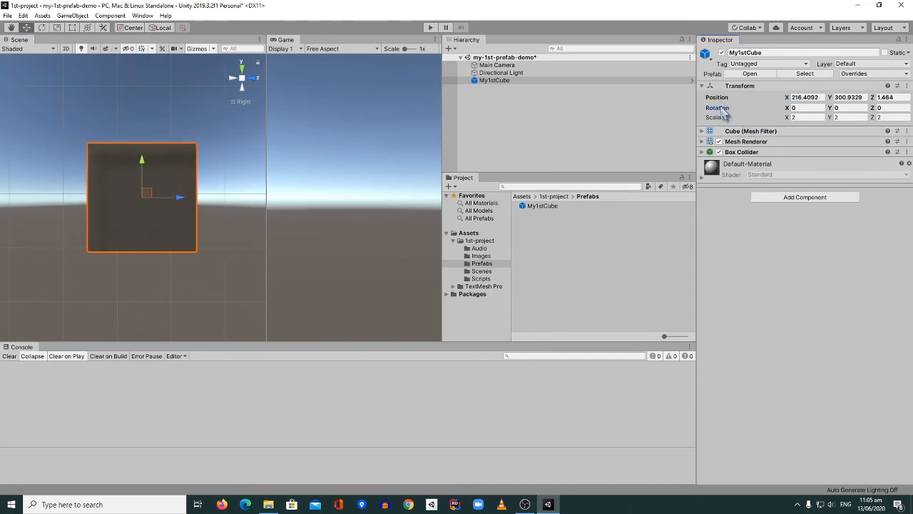
left_click(42, 27)
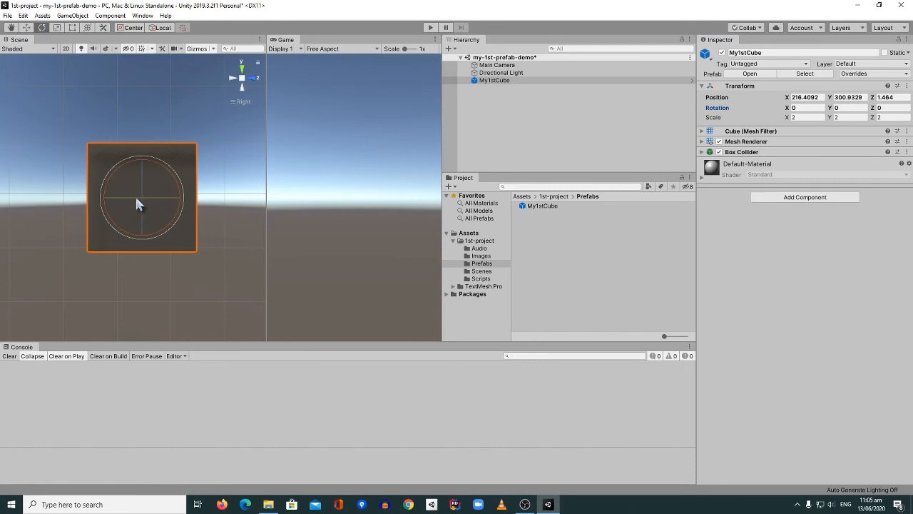
left_click_drag(139, 202, 173, 187)
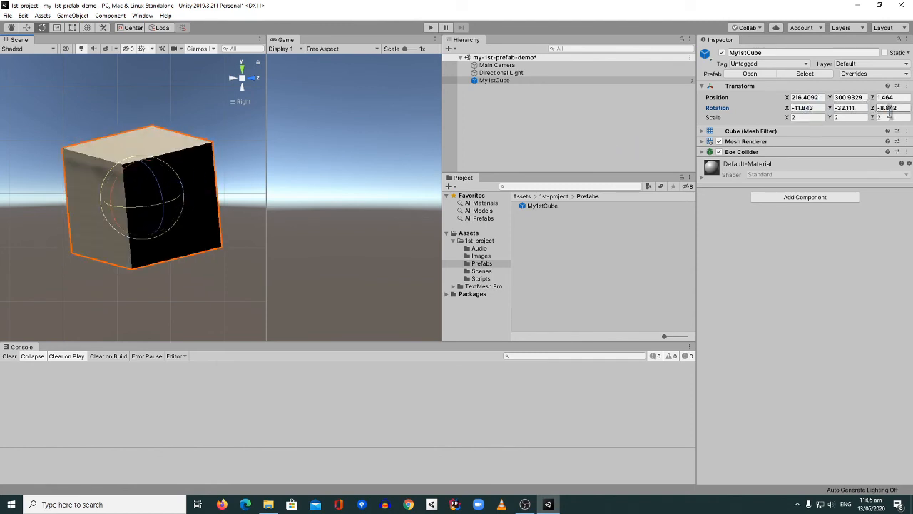
left_click(811, 107)
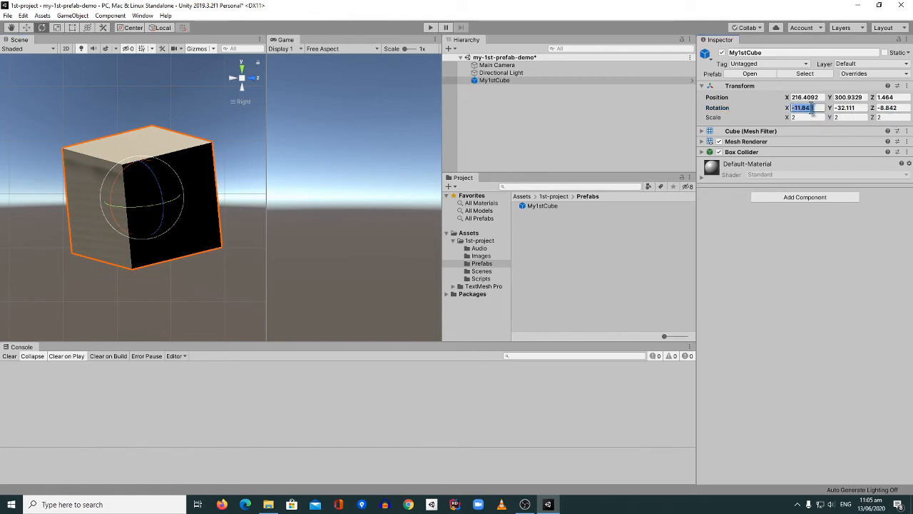
left_click(849, 108)
left_click(887, 109)
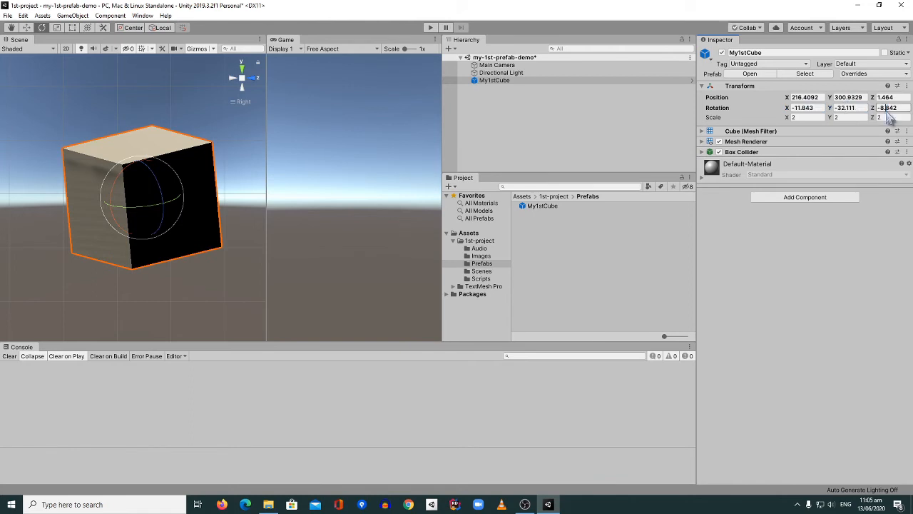
left_click(887, 108)
Set the scale of the rotated My1stCube instance to 1 on X, Y and Z
left_click(808, 117)
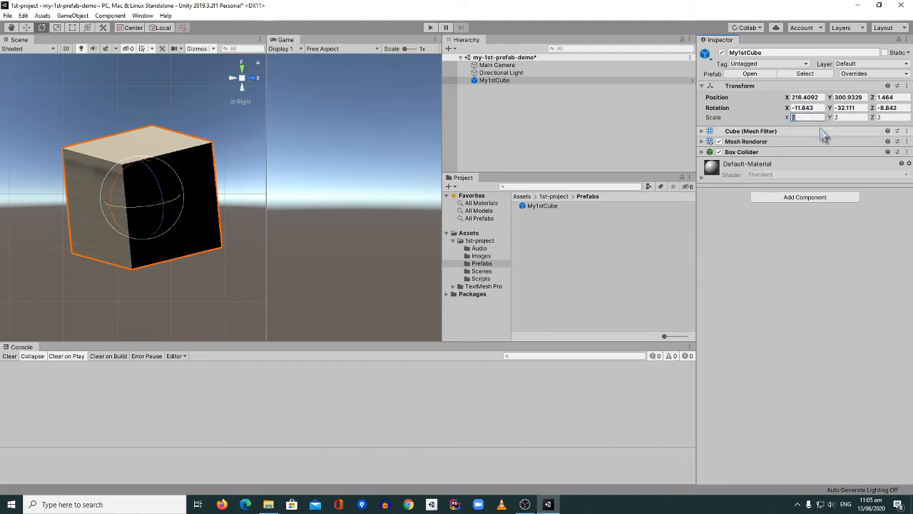
type("1")
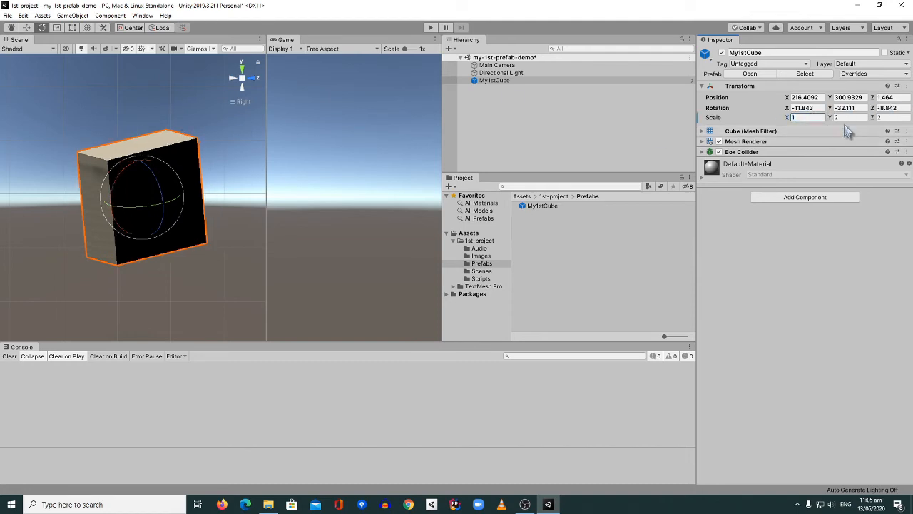
left_click(849, 117)
type("1")
left_click(888, 117)
type("1")
left_click(804, 117)
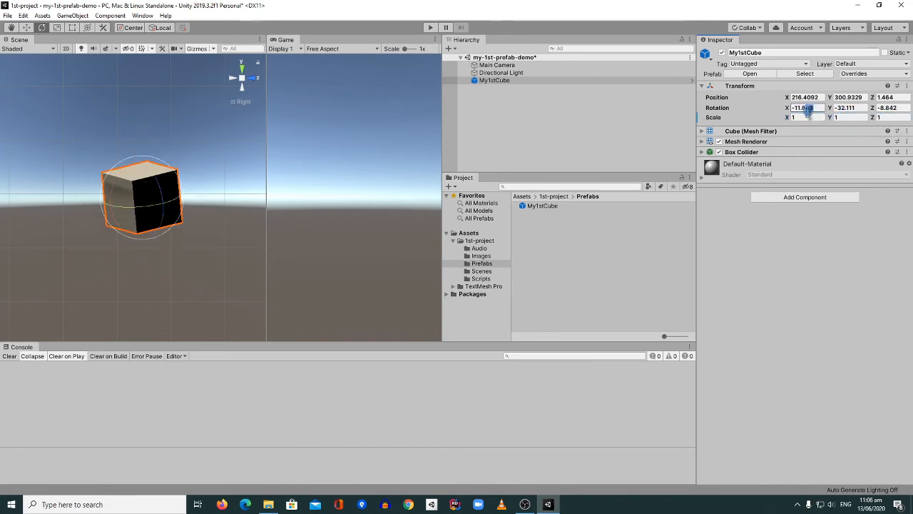
Set the scale of the My1stCube instance to 0.5 on X, Y and Z
type("0.5")
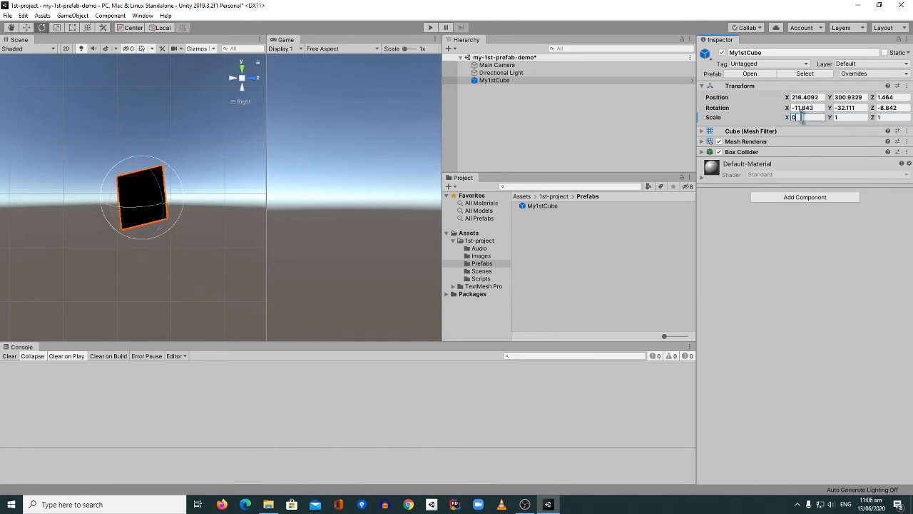
key("Tab")
type("0.5")
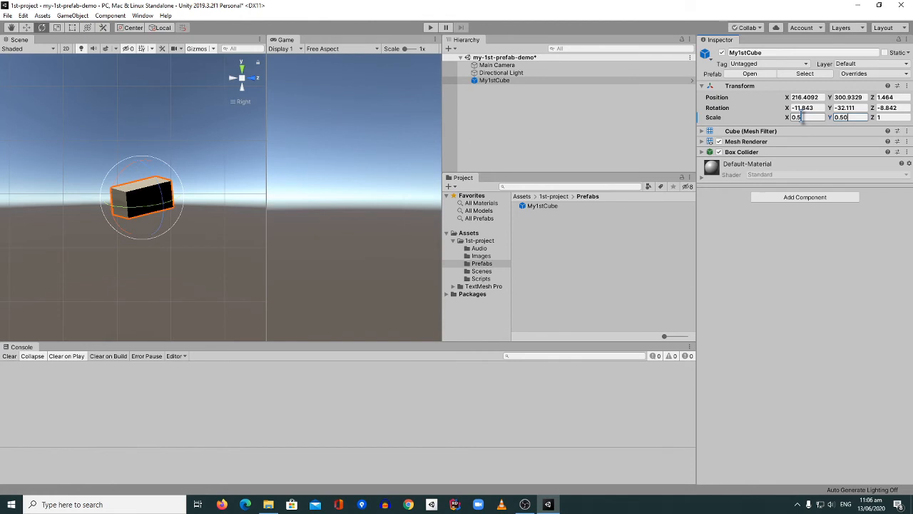
key("Tab")
type("0.5")
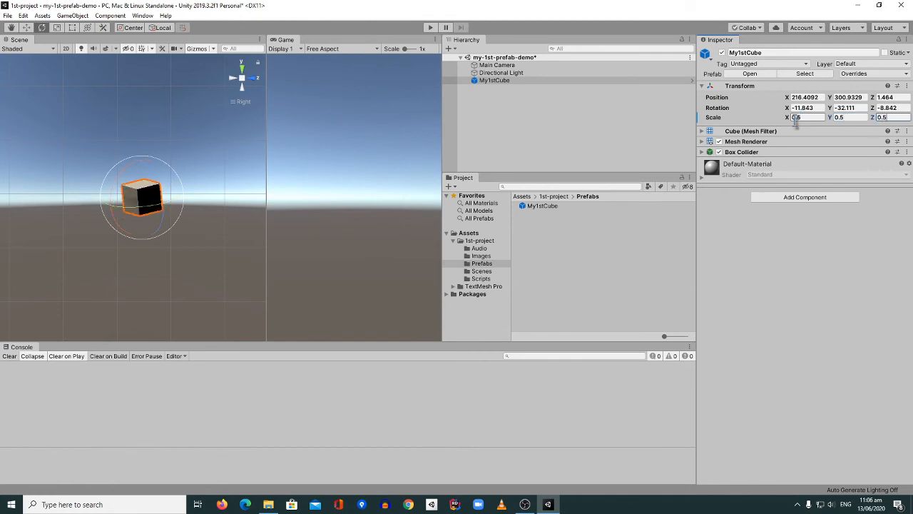
Restore the My1stCube instance's scale to 1 on X, Y and Z
left_click(803, 117)
type("1")
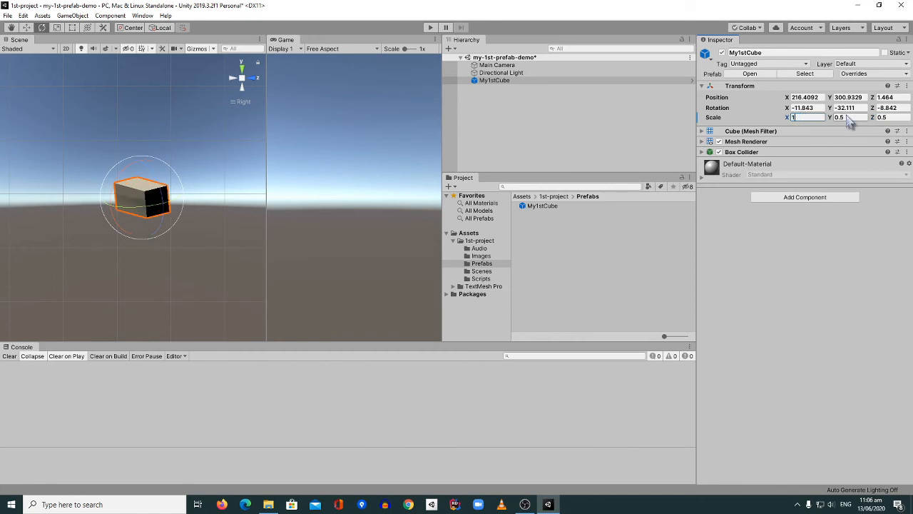
left_click(849, 118)
type("1")
left_click(889, 117)
type("1")
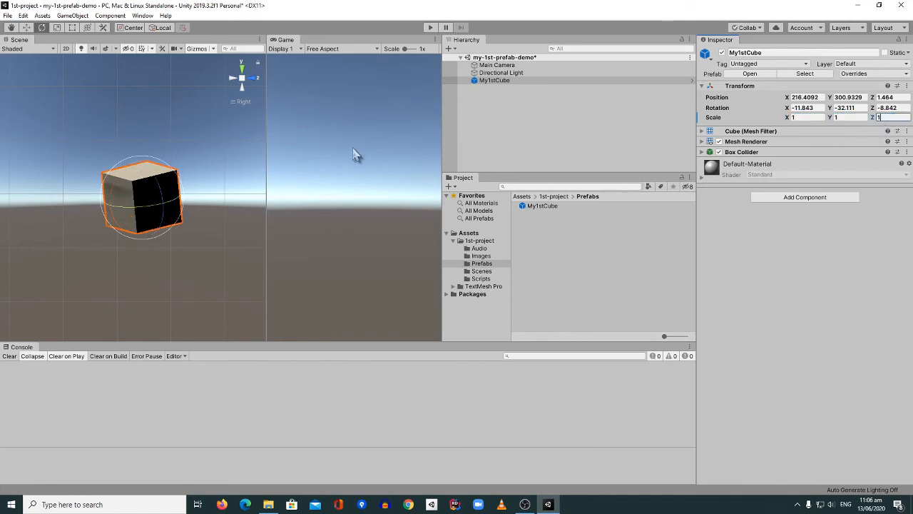
Select the My1stCube instance in the scene and expand its Mesh Filter, Mesh Renderer and Box Collider components to examine their settings
left_click(507, 98)
left_click(492, 81)
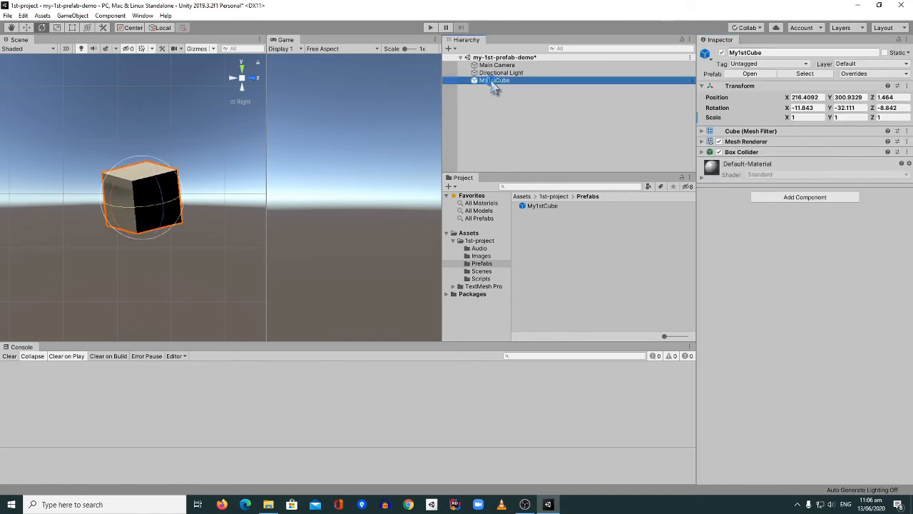
left_click(706, 131)
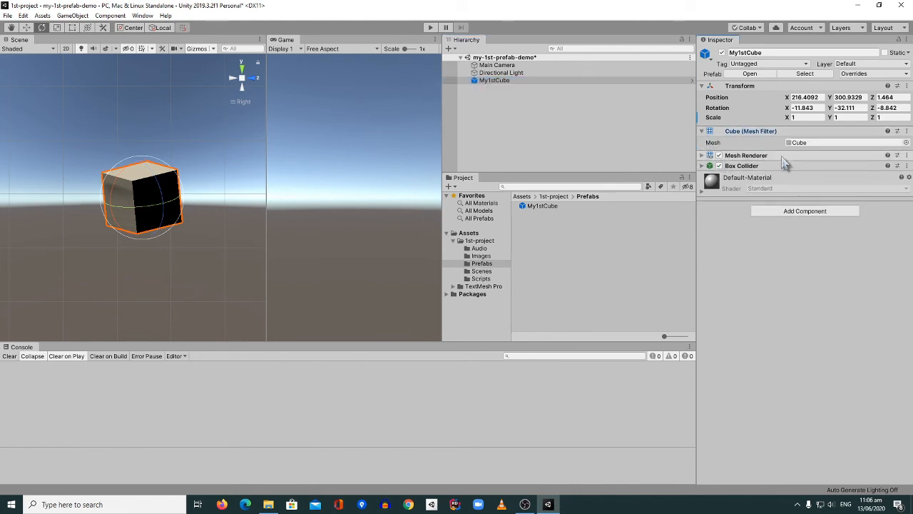
left_click(810, 142)
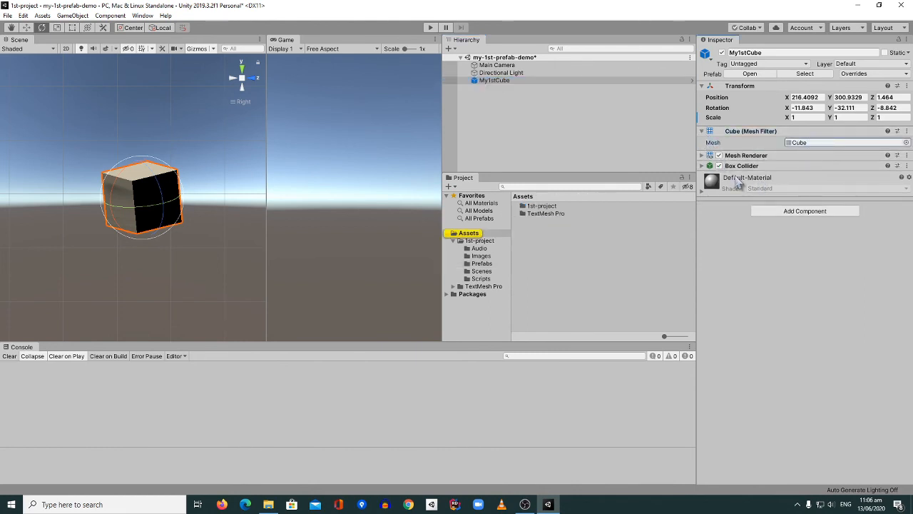
left_click(703, 155)
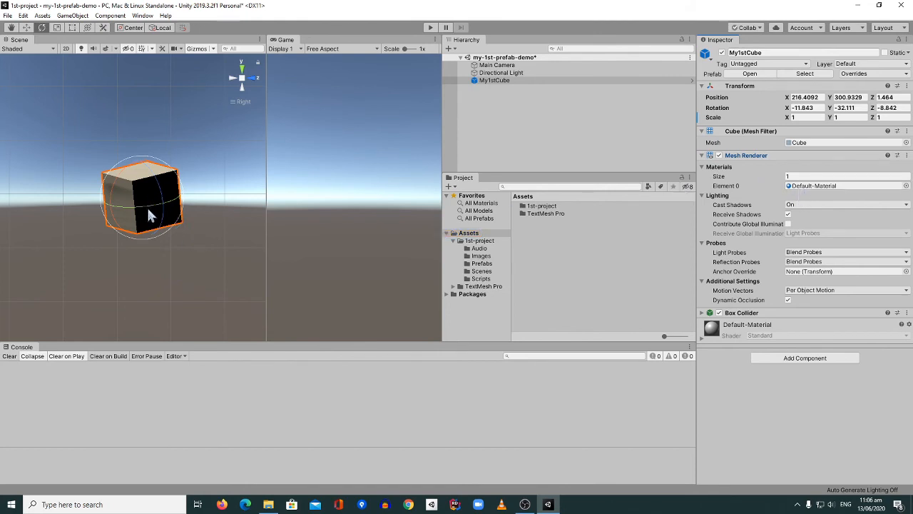
left_click(702, 313)
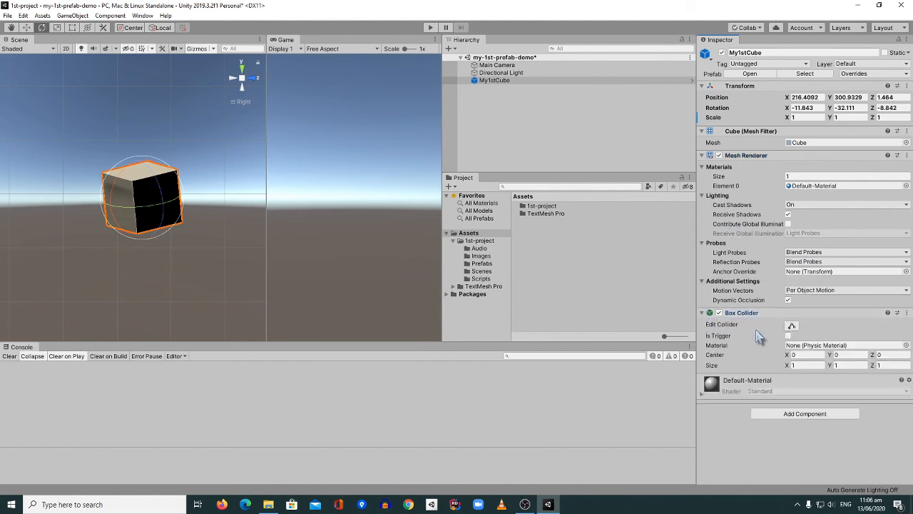
Move the My1stCube instance along its local axis to about X 216.51, Y 300.89, Z 1.30
left_click(26, 28)
left_click_drag(175, 201, 166, 202)
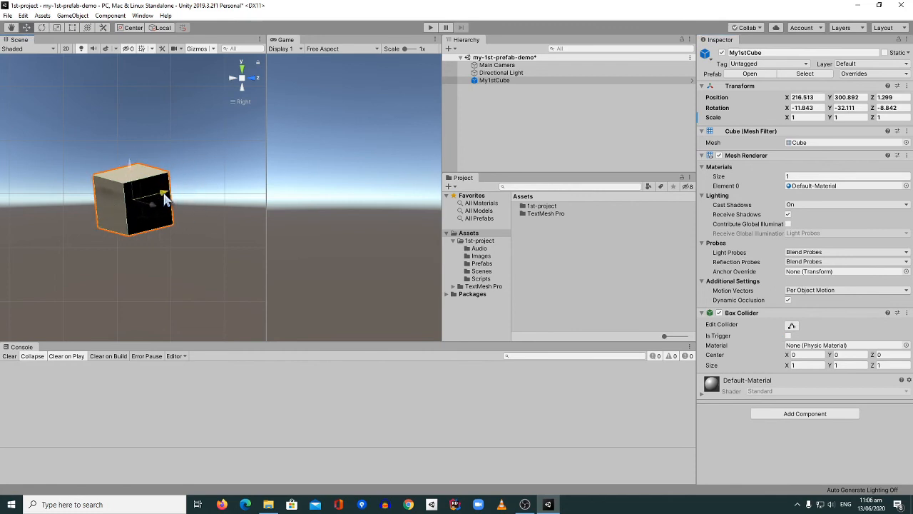